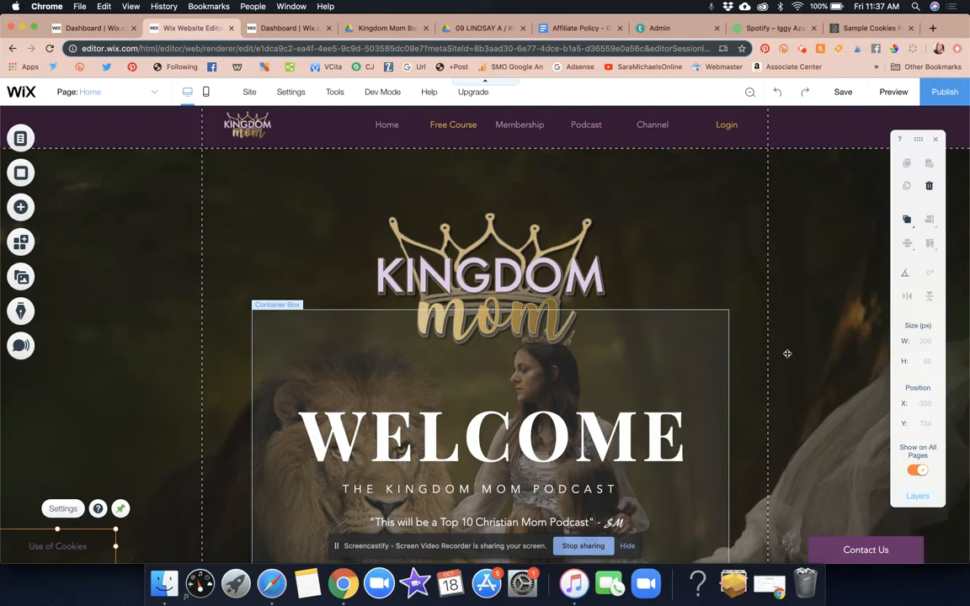
Step: Preview the site's home page and look over its welcome and introduction sections
scroll(811, 245, "down", 3)
scroll(812, 245, "down", 5)
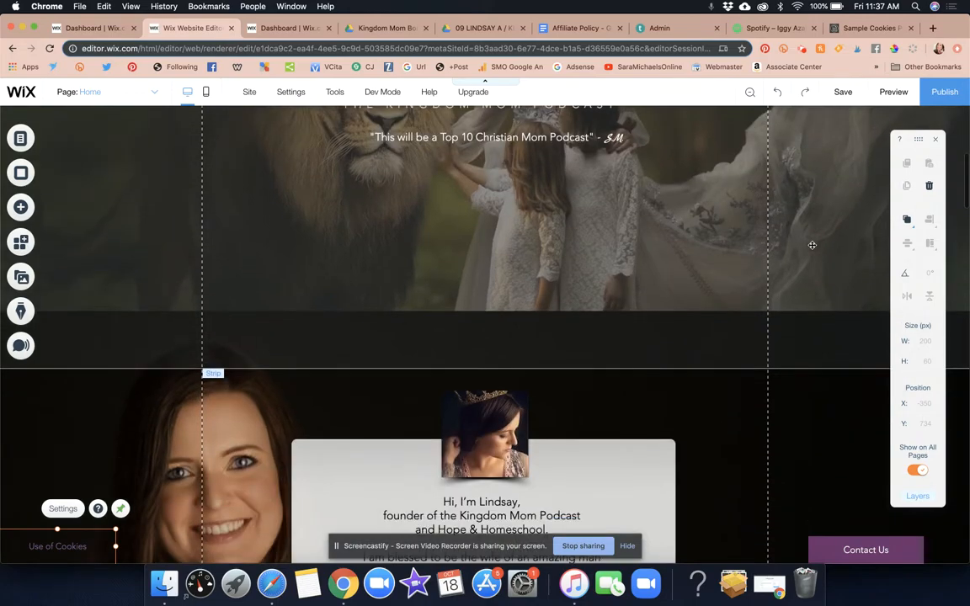
scroll(814, 182, "up", 8)
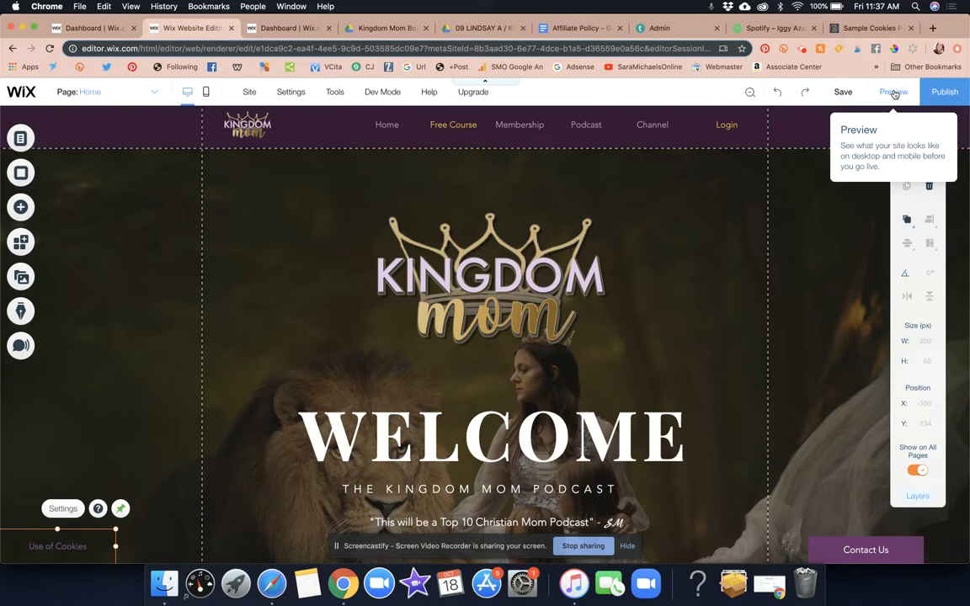
left_click(897, 94)
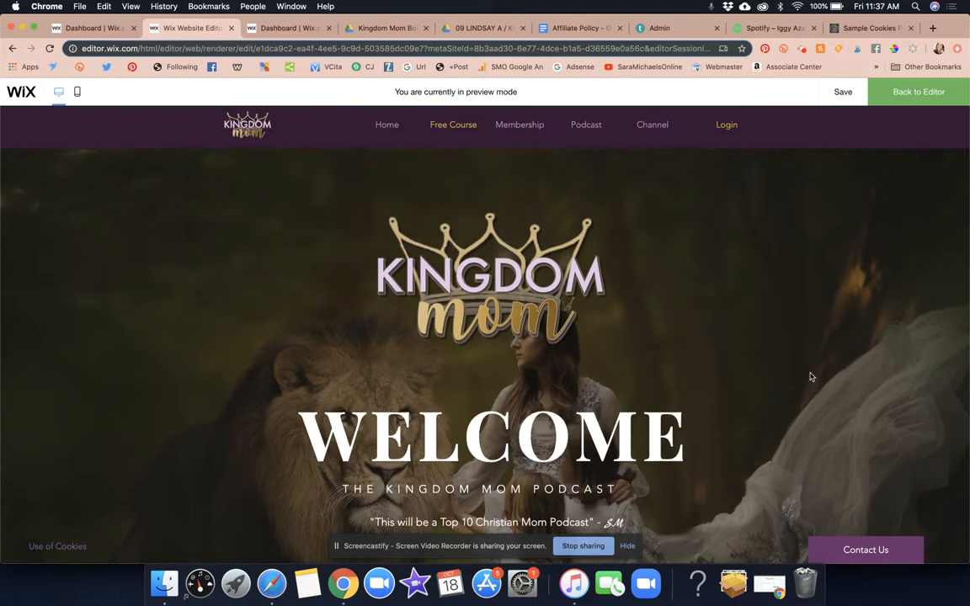
scroll(811, 376, "down", 3)
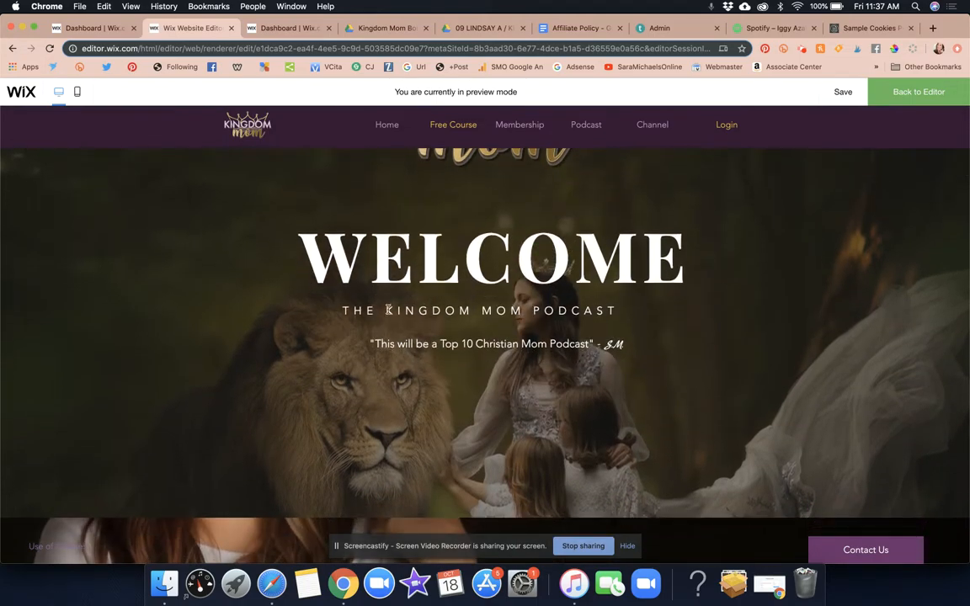
left_click_drag(342, 310, 652, 316)
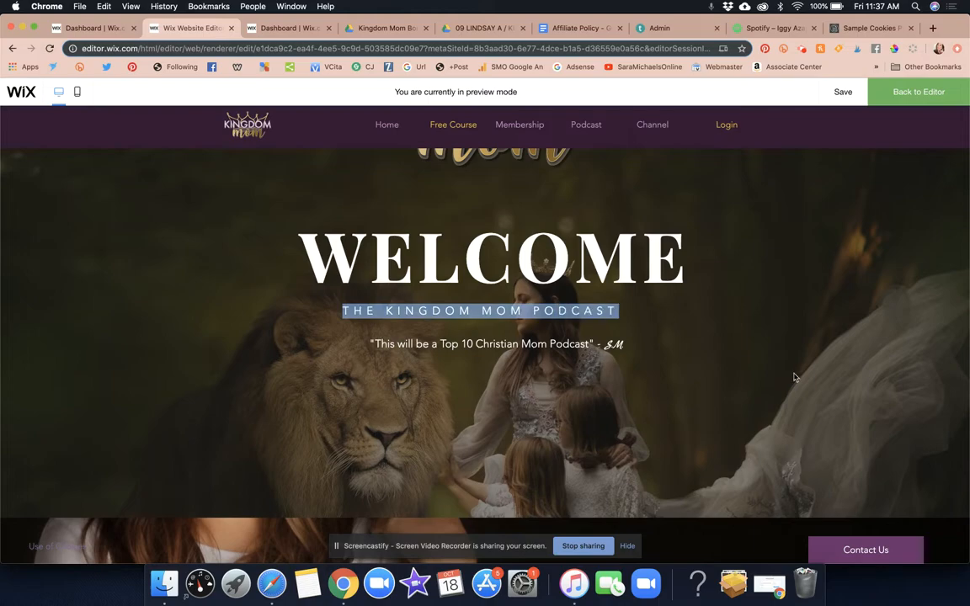
scroll(795, 377, "down", 1)
scroll(794, 377, "down", 5)
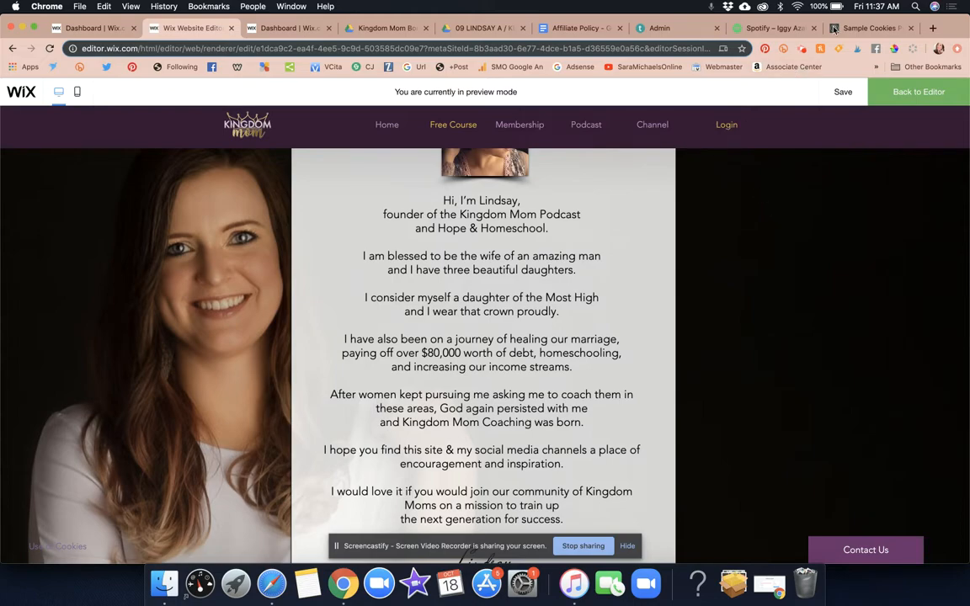
Step: Switch to the Sample Cookies Policy Template article on freeprivacypolicy.com and review its introduction and contents list
left_click(863, 27)
scroll(690, 313, "up", 20)
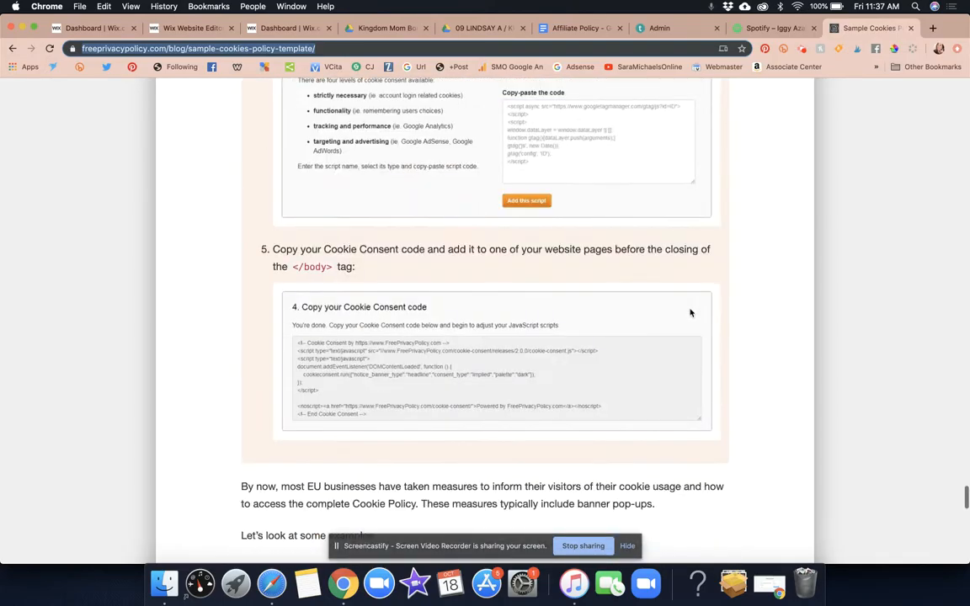
scroll(691, 313, "up", 20)
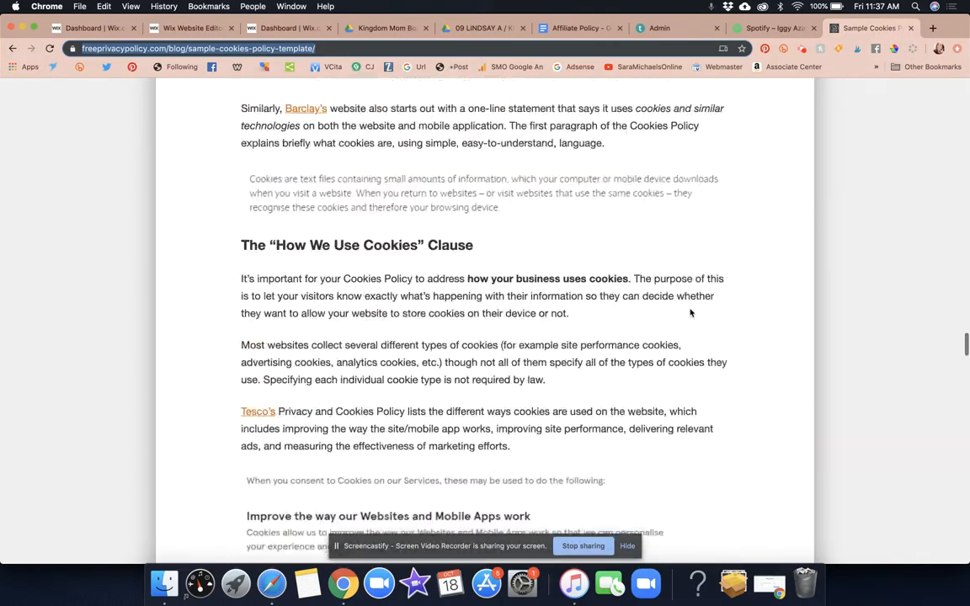
scroll(690, 313, "up", 20)
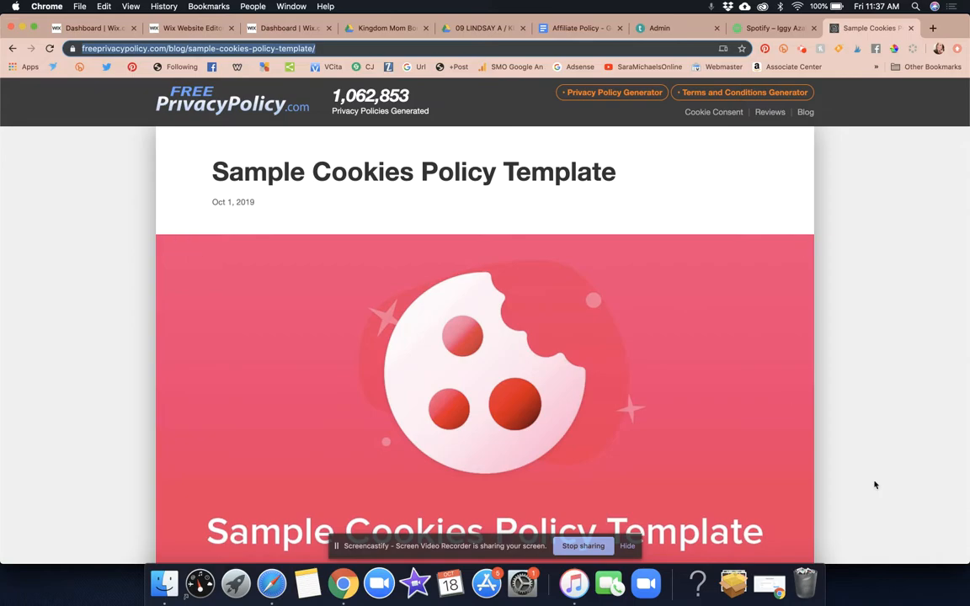
scroll(848, 409, "down", 10)
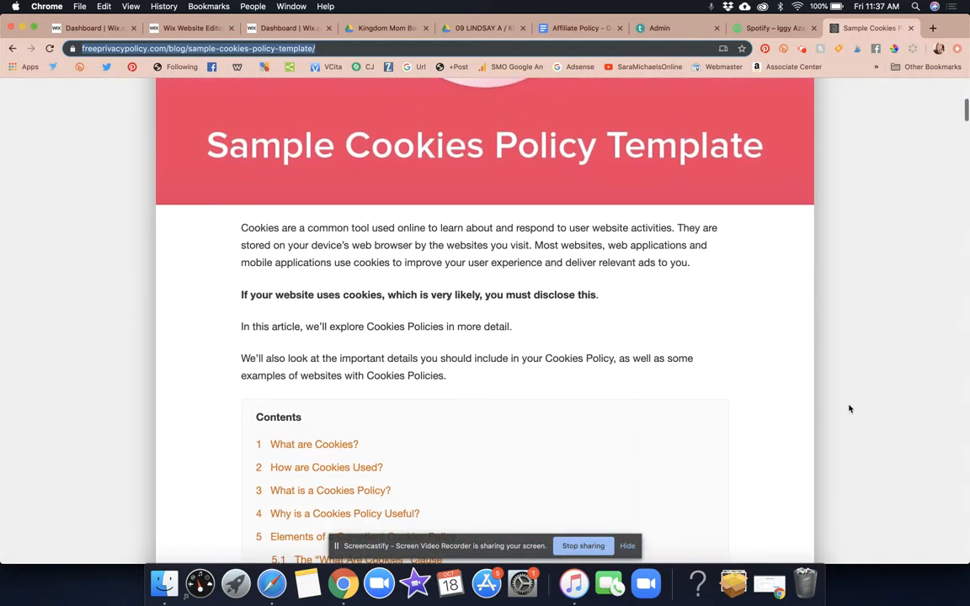
scroll(849, 409, "down", 1)
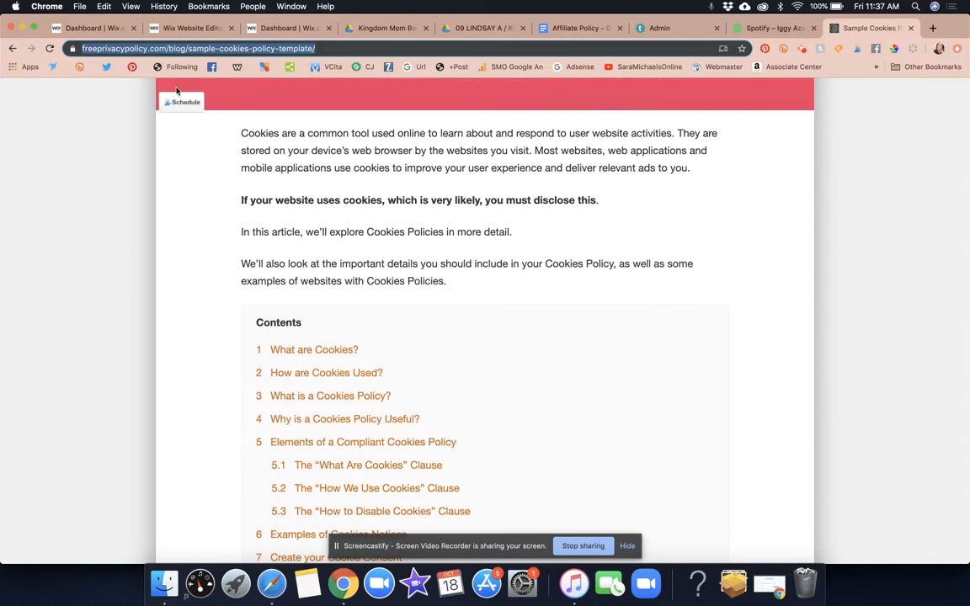
Step: Return to the Wix site preview, look through the home page sections, and go back to the editor
left_click(192, 26)
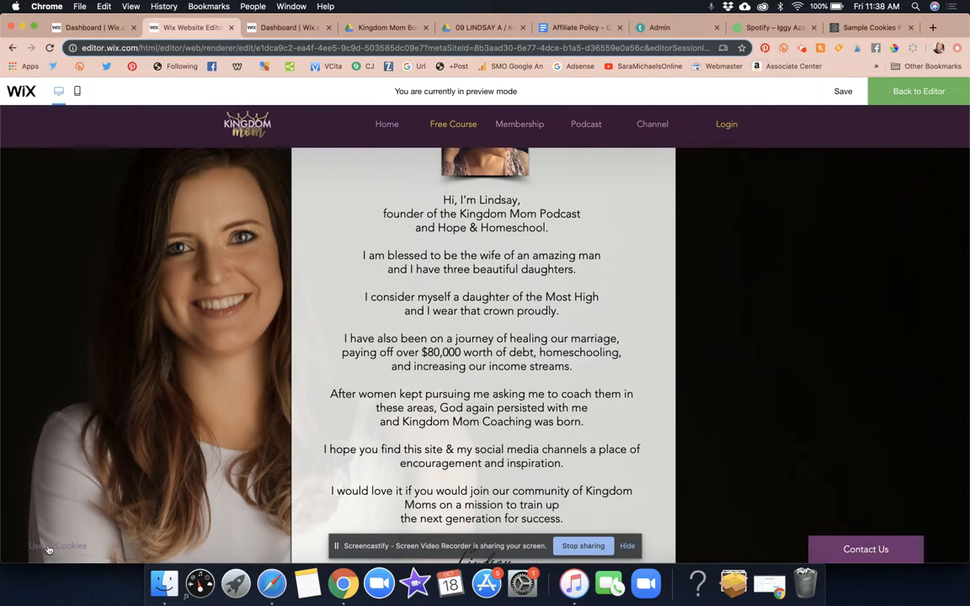
scroll(88, 404, "down", 10)
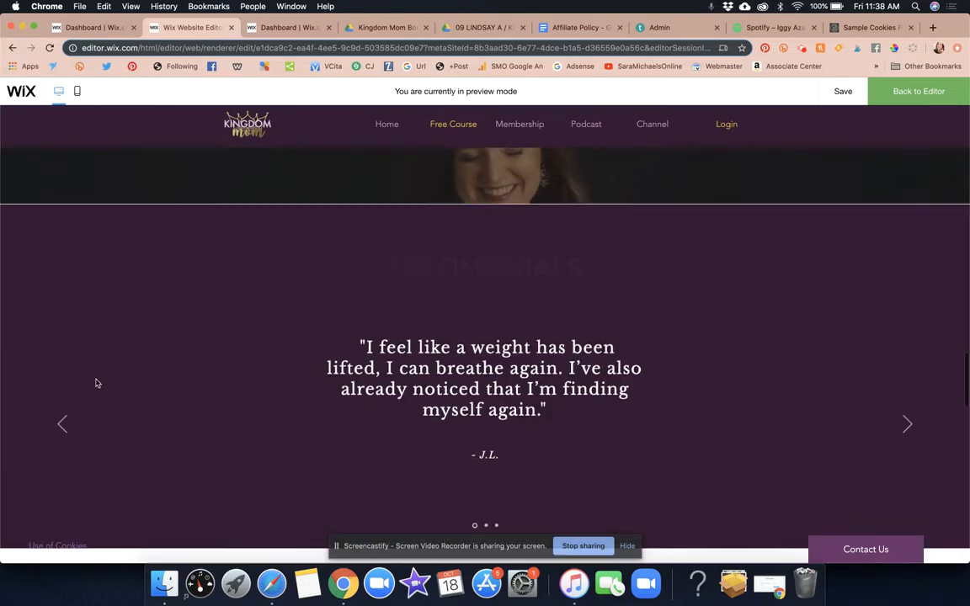
scroll(180, 292, "up", 5)
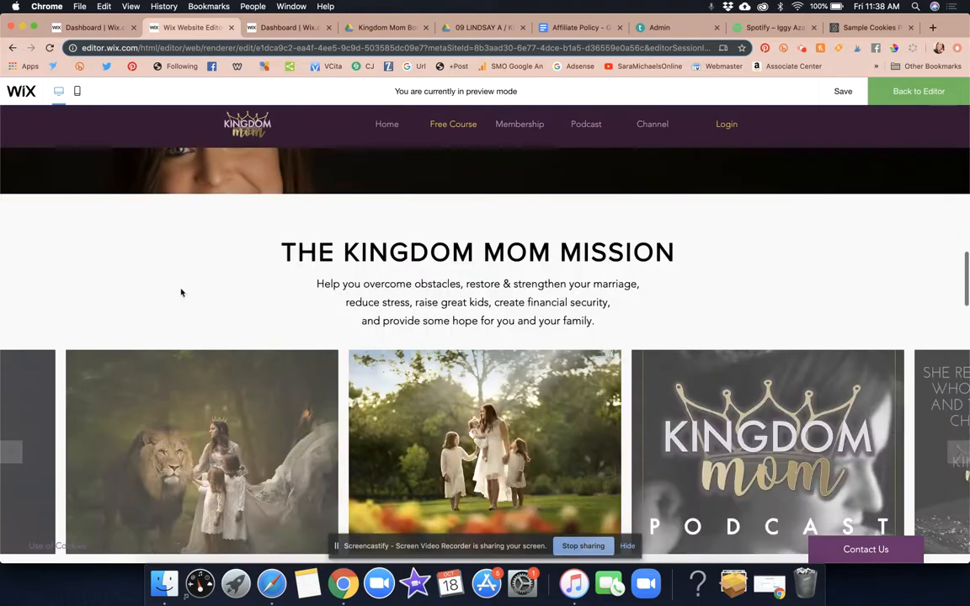
scroll(180, 291, "up", 10)
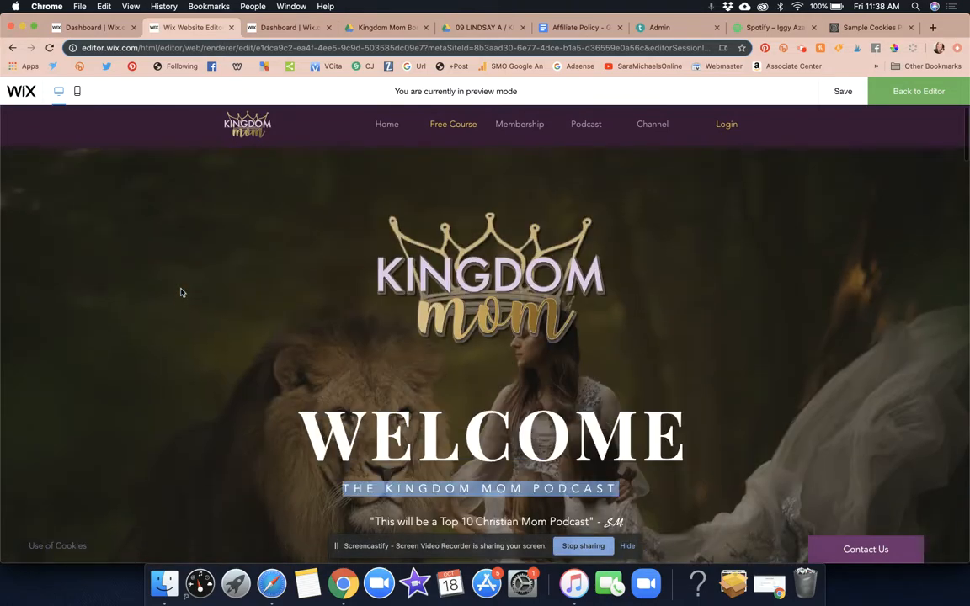
left_click(871, 94)
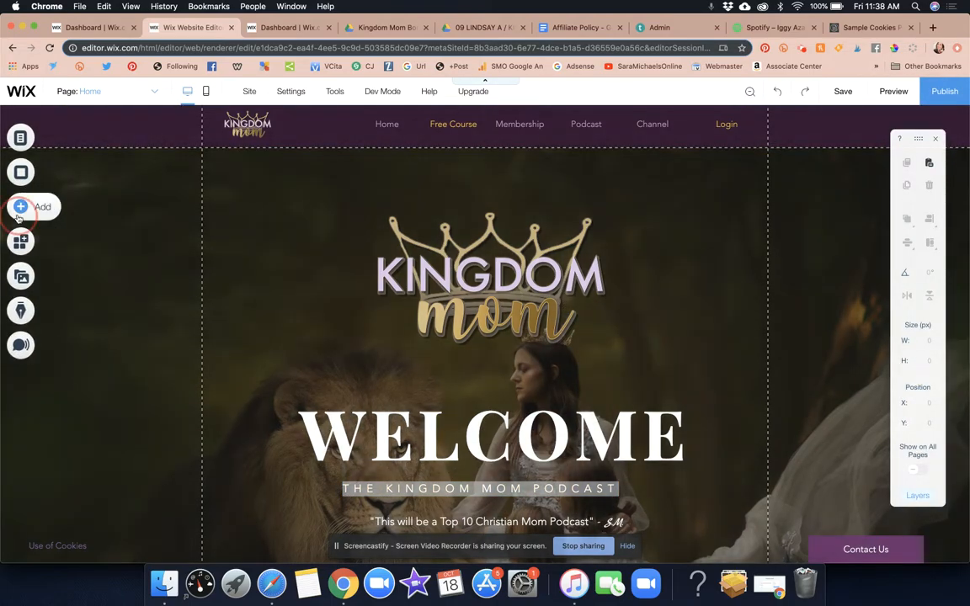
Step: Browse the Wix App Market for "cookie" and open the installed Cookie Alert app's settings
left_click(17, 217)
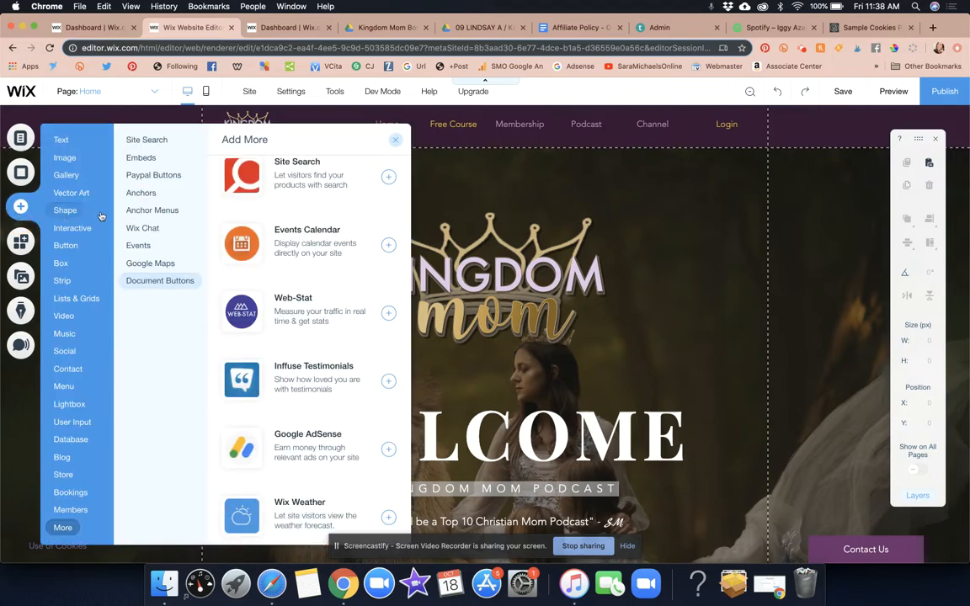
left_click(72, 228)
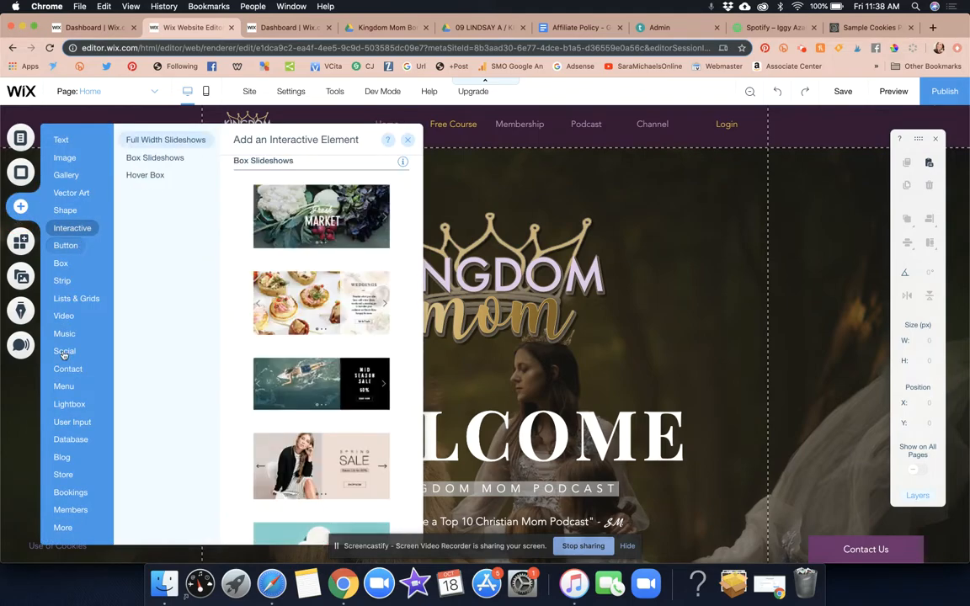
mouse_move(66, 404)
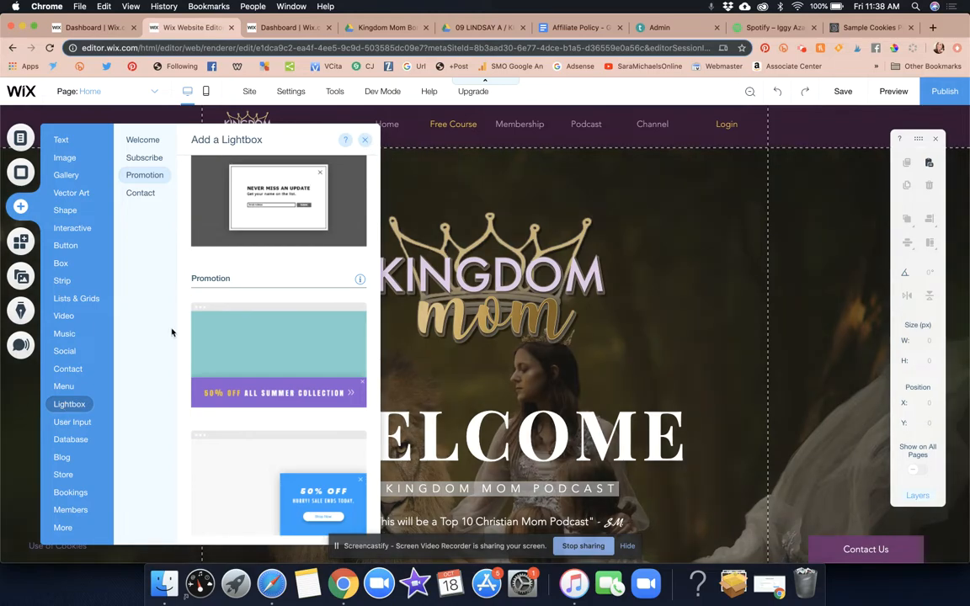
left_click(70, 509)
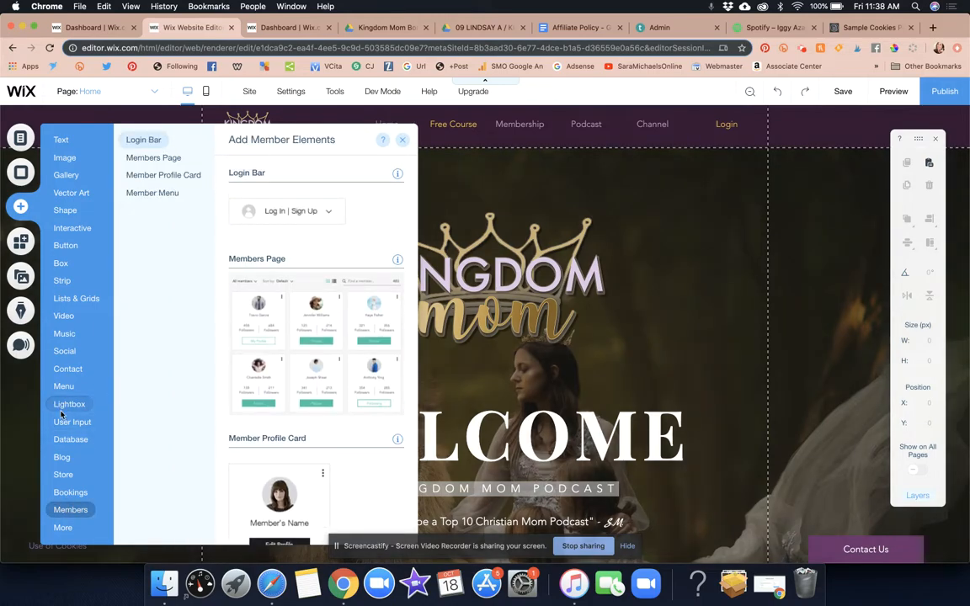
left_click(62, 528)
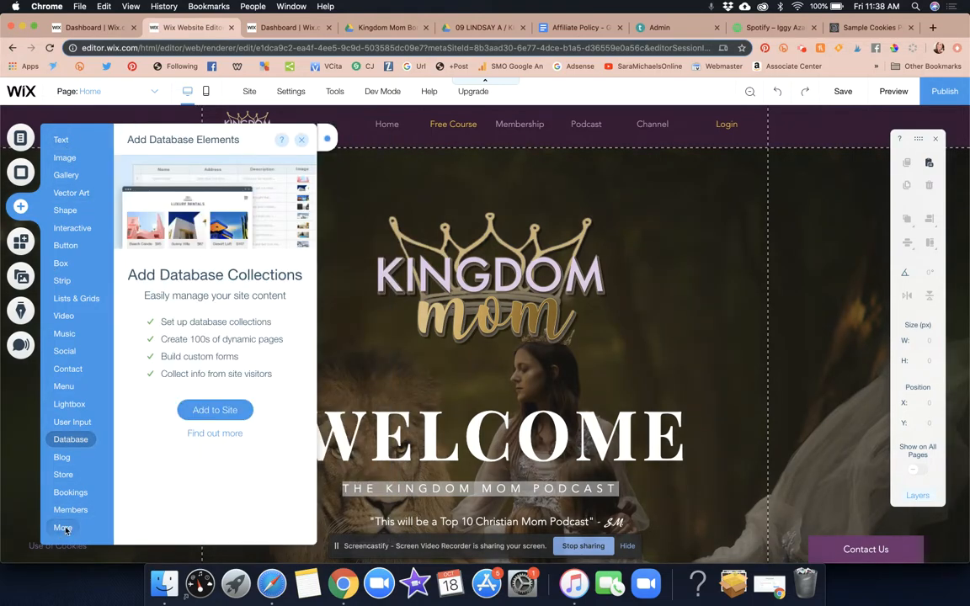
scroll(294, 421, "up", 8)
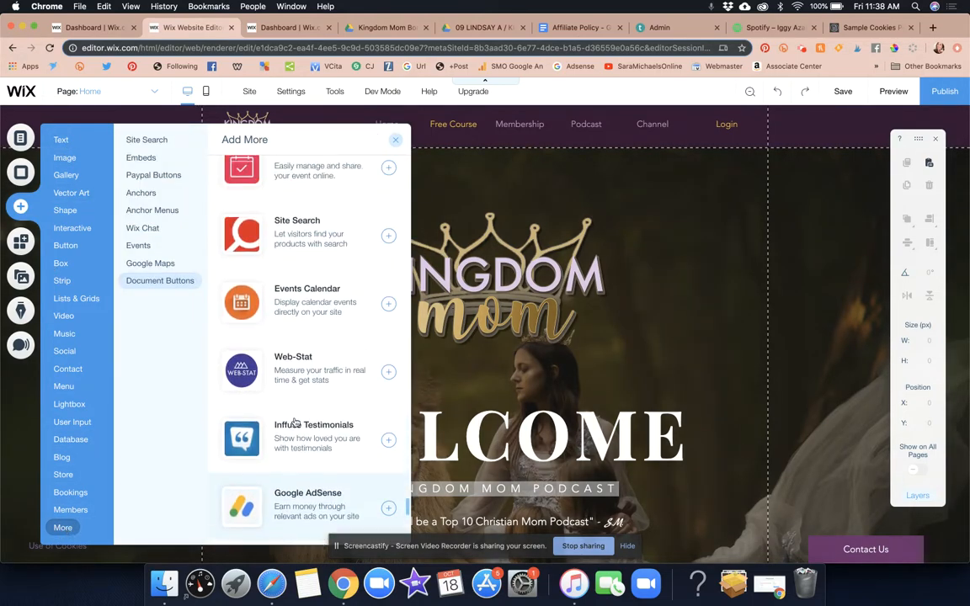
scroll(294, 422, "down", 10)
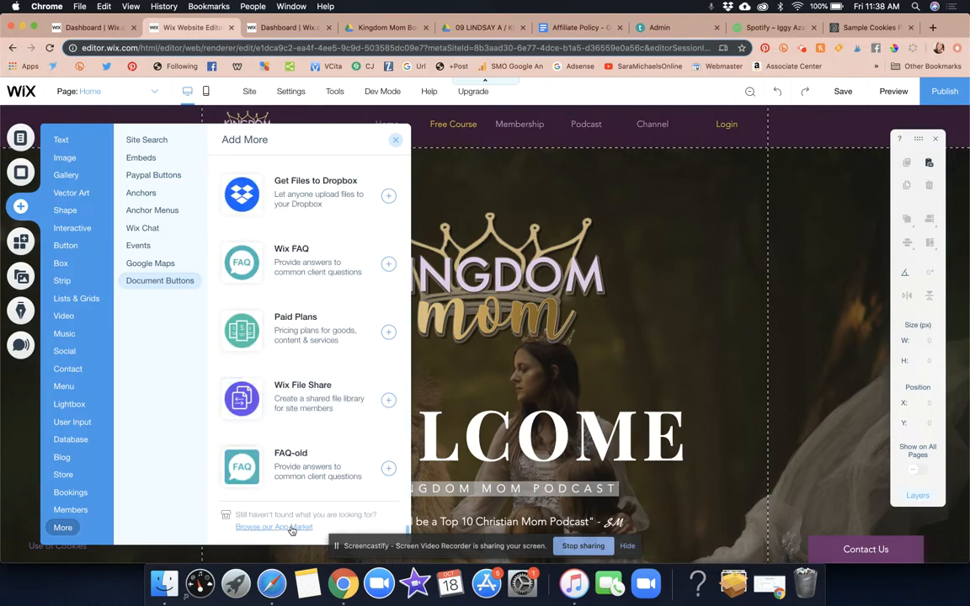
left_click(261, 526)
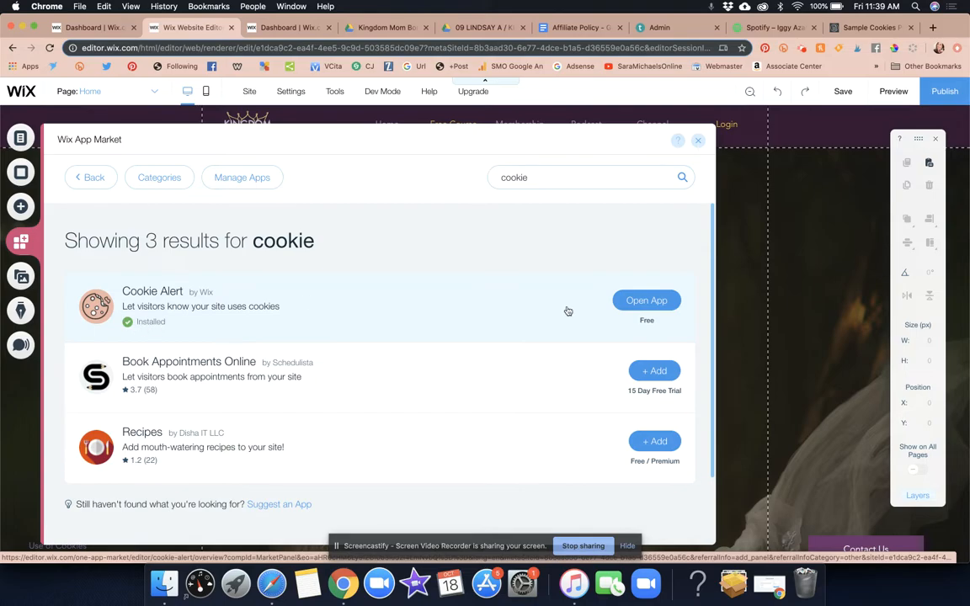
left_click(653, 308)
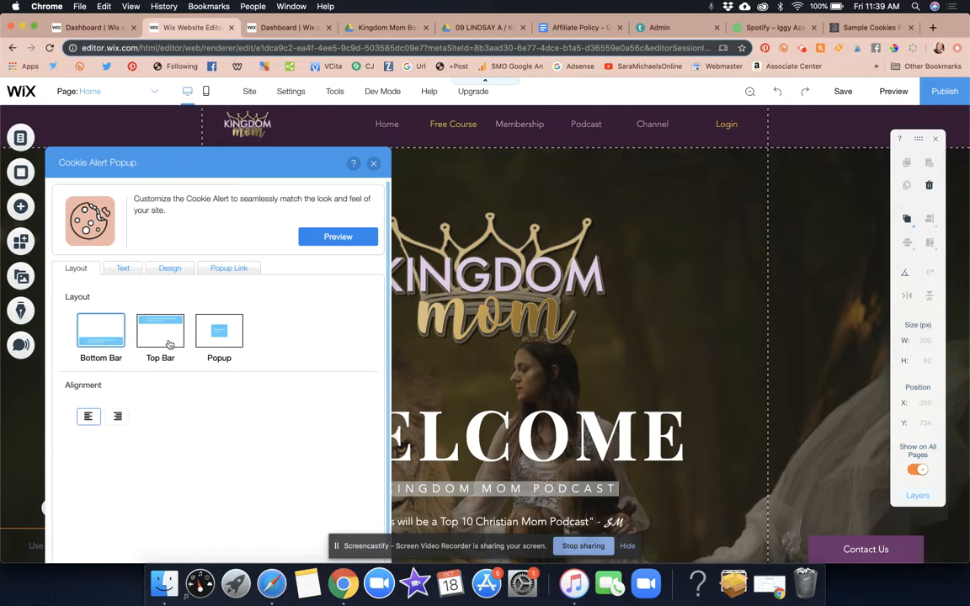
Step: Review the Cookie Alert's text settings, including the body message, button label and the address of Link 1
left_click(125, 270)
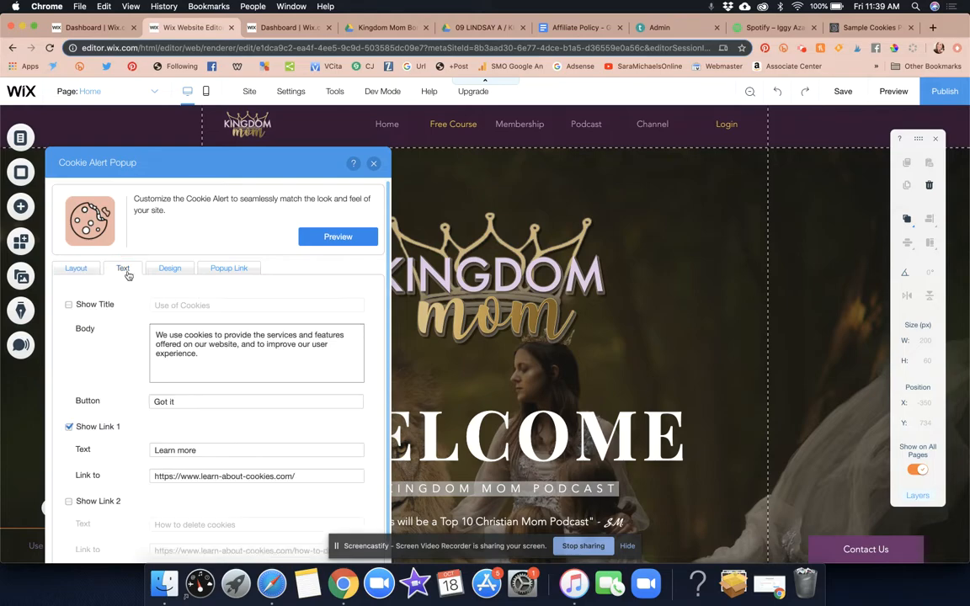
left_click_drag(200, 363, 130, 302)
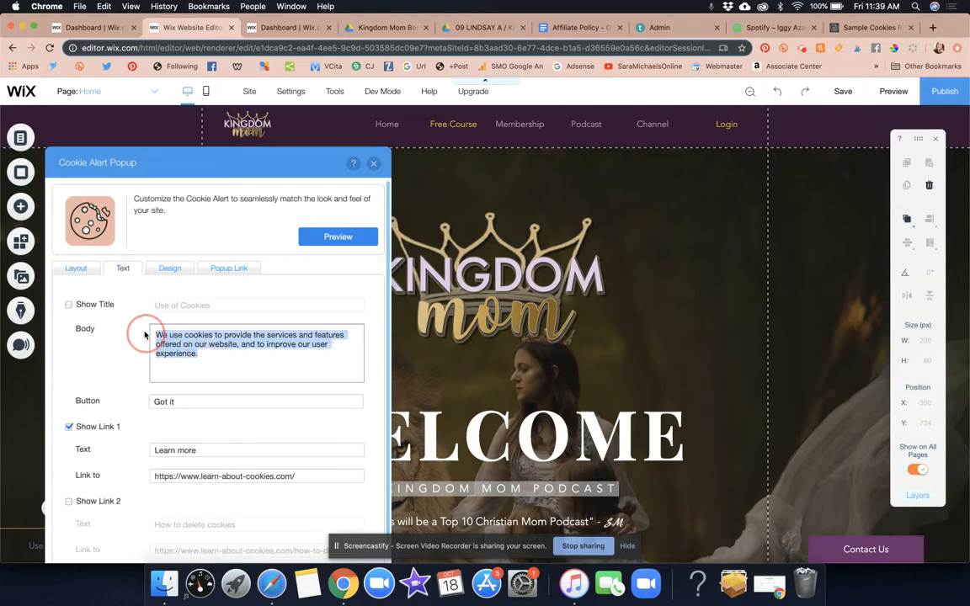
left_click(187, 402)
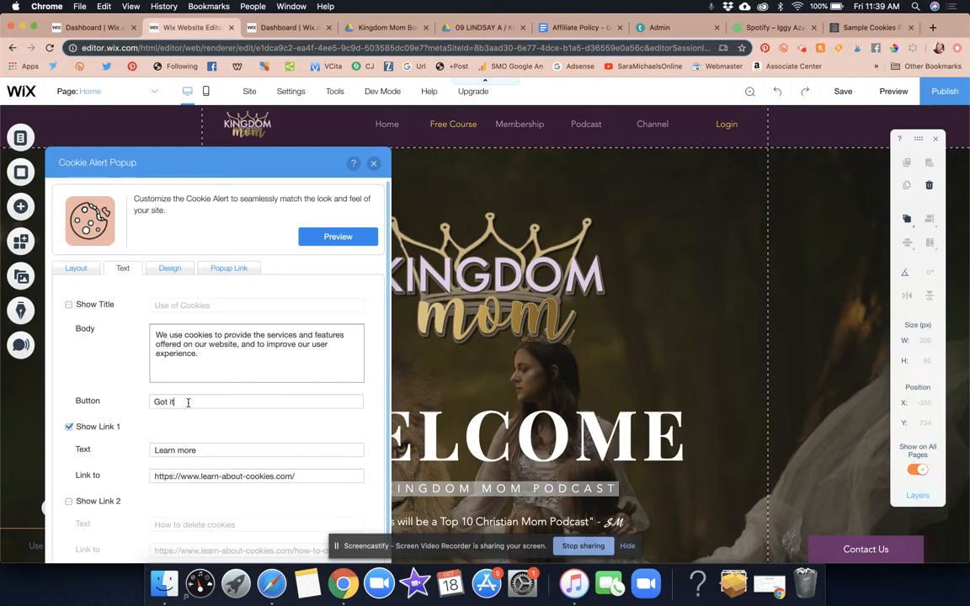
scroll(220, 358, "down", 1)
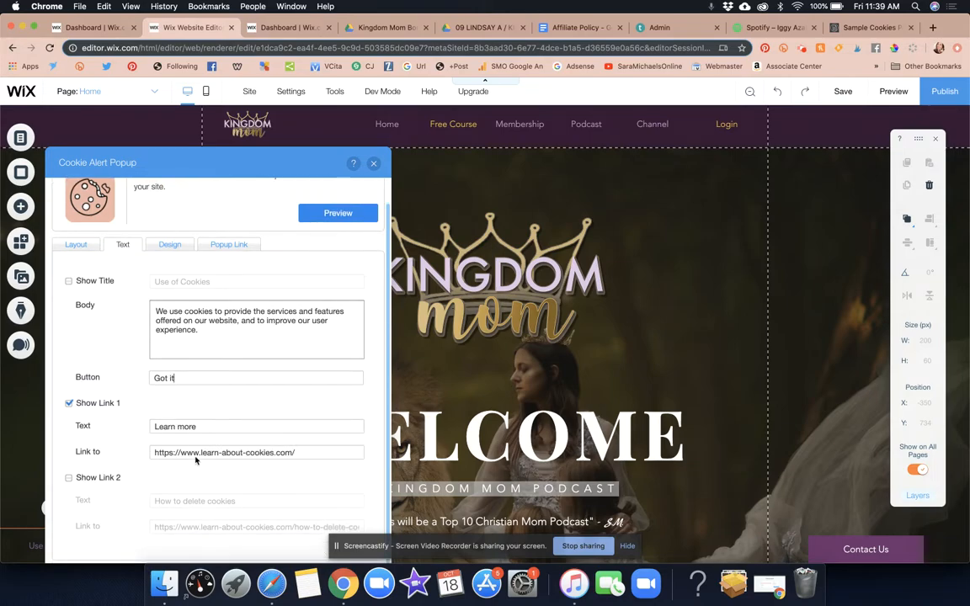
left_click_drag(177, 452, 297, 454)
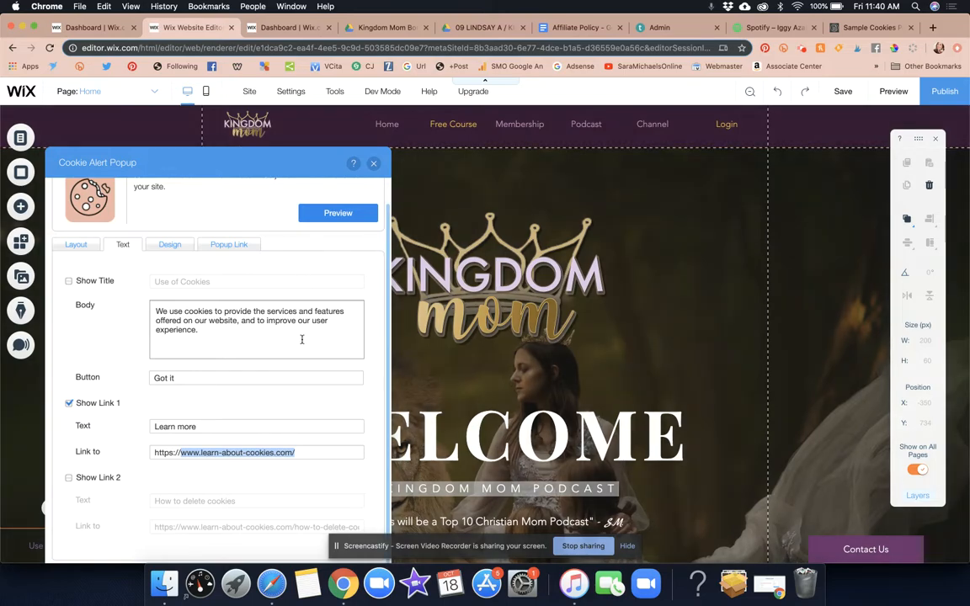
scroll(301, 340, "up", 2)
scroll(301, 340, "down", 2)
scroll(139, 198, "up", 2)
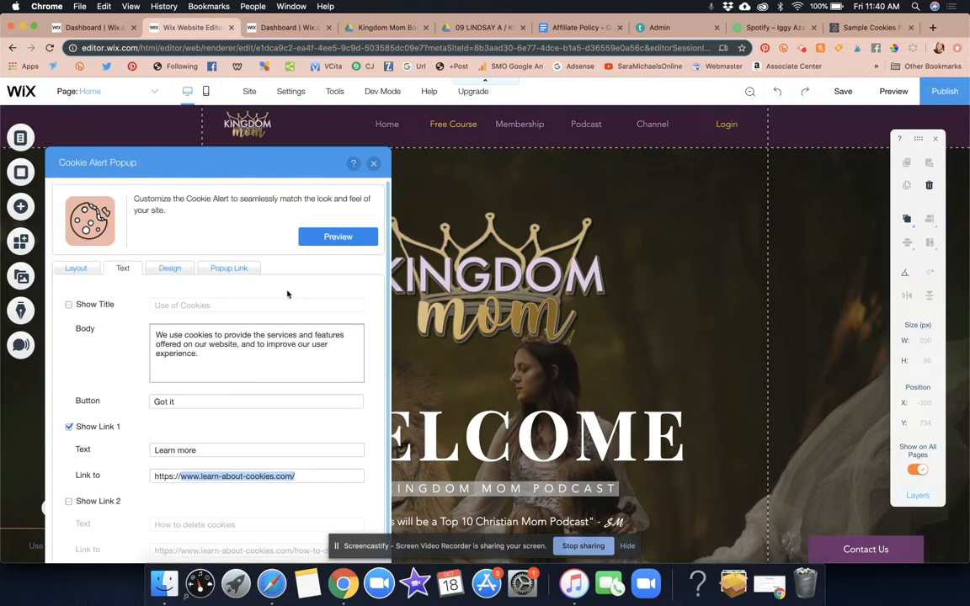
scroll(311, 307, "down", 2)
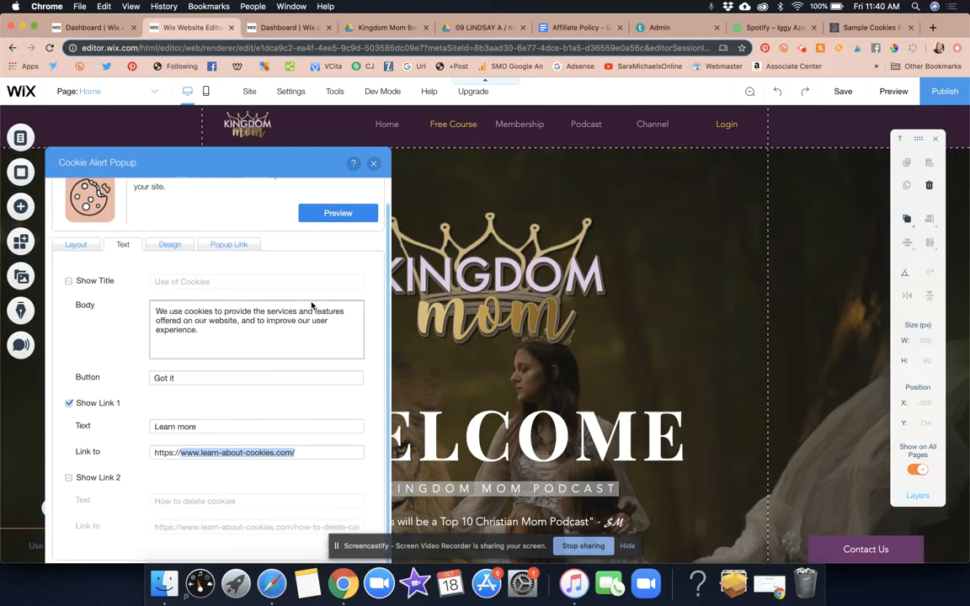
Step: Check the alert's title, body and button text again, and view its design and popup link settings
left_click(189, 284)
left_click(198, 286)
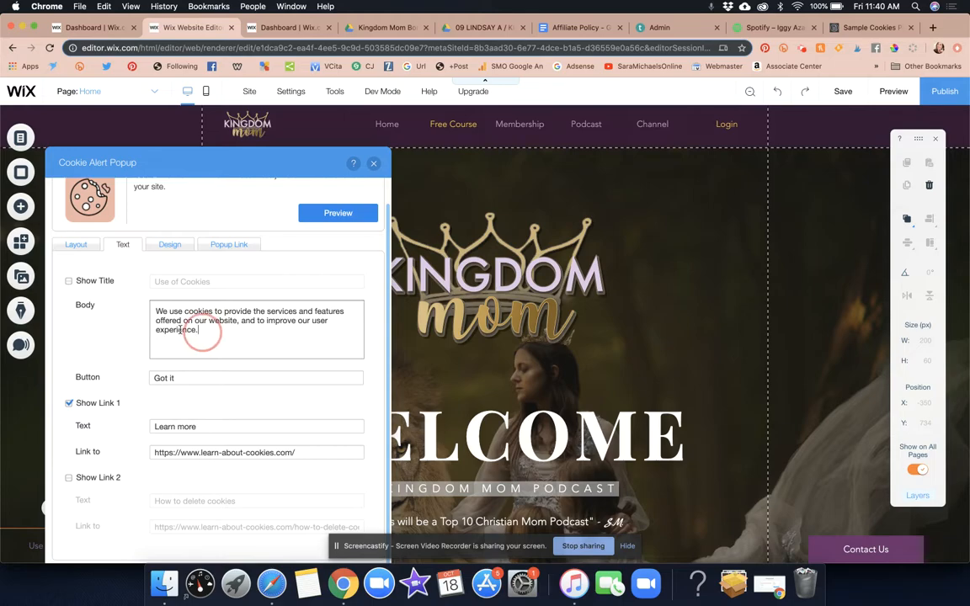
left_click_drag(196, 330, 130, 303)
left_click(180, 378)
left_click(167, 246)
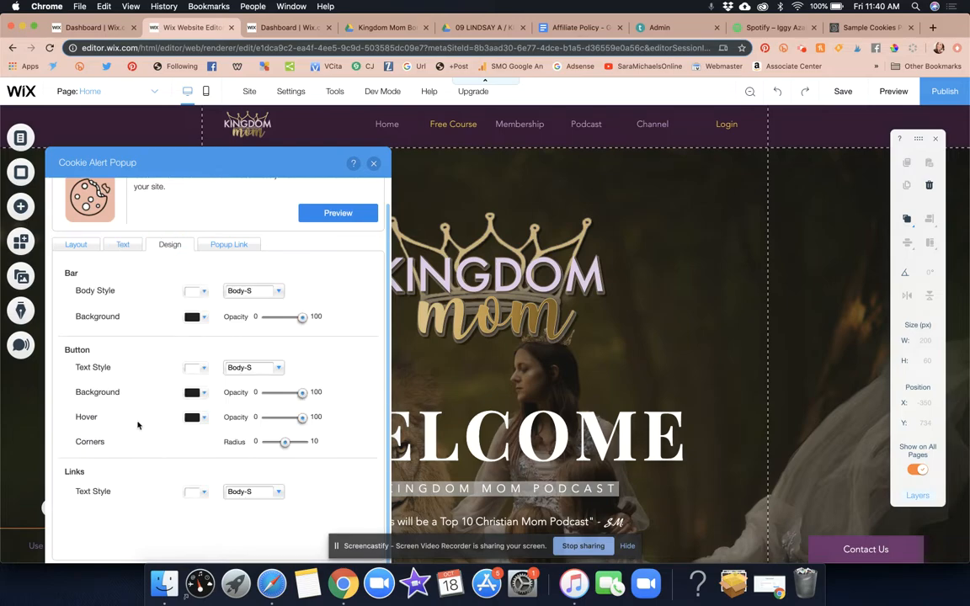
left_click(225, 245)
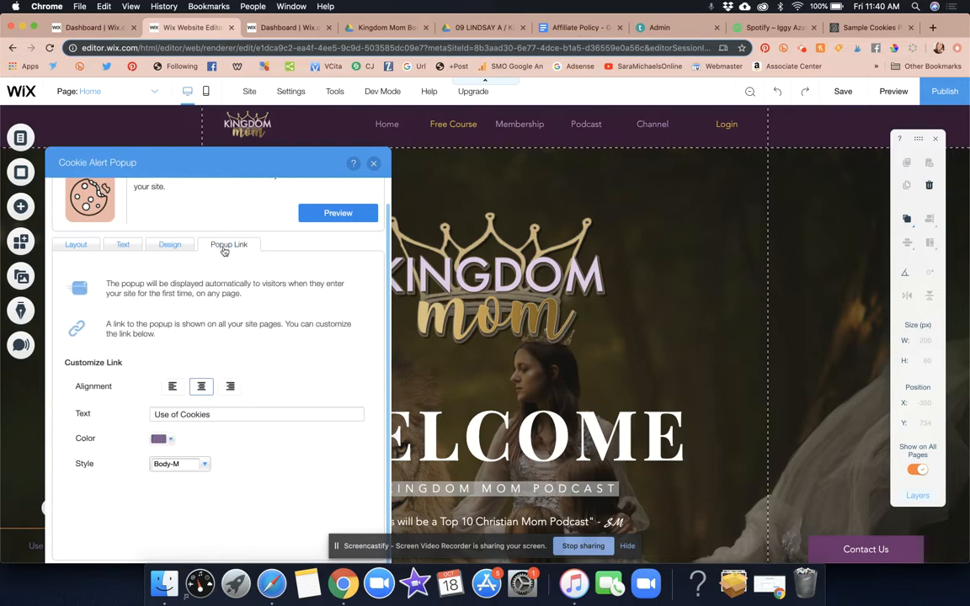
Step: Read how the popup and its link are displayed to visitors, and preview the cookie alert bar in the app settings
left_click(106, 286)
mouse_move(250, 299)
left_mouse_down()
mouse_move(158, 292)
mouse_move(173, 286)
left_mouse_up()
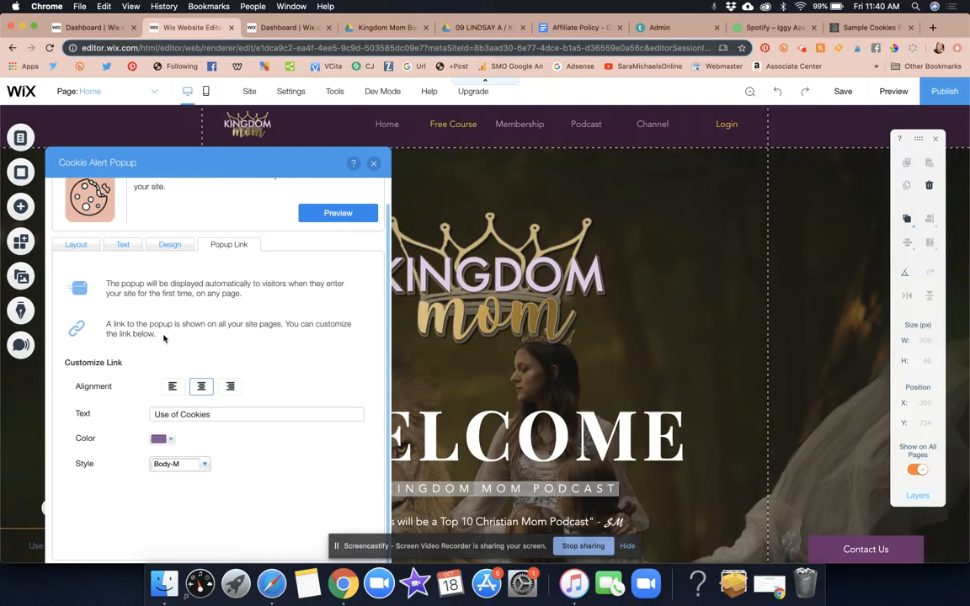
scroll(319, 427, "up", 1)
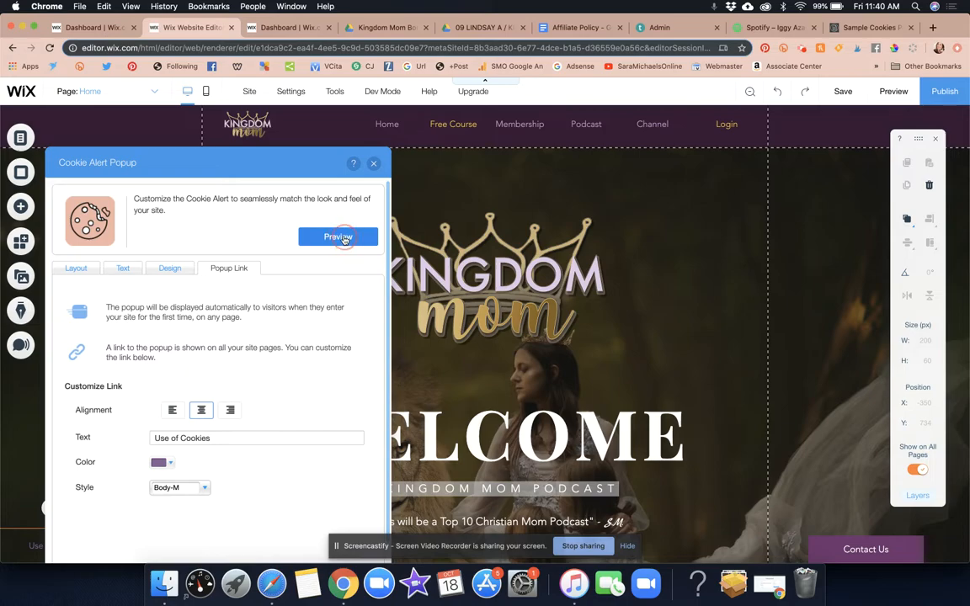
left_click(342, 239)
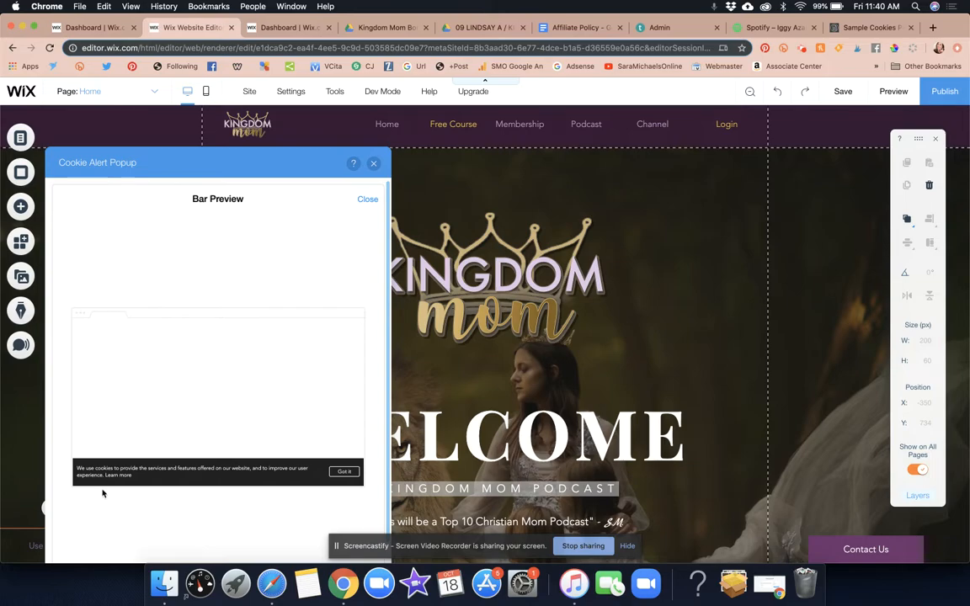
left_click(367, 201)
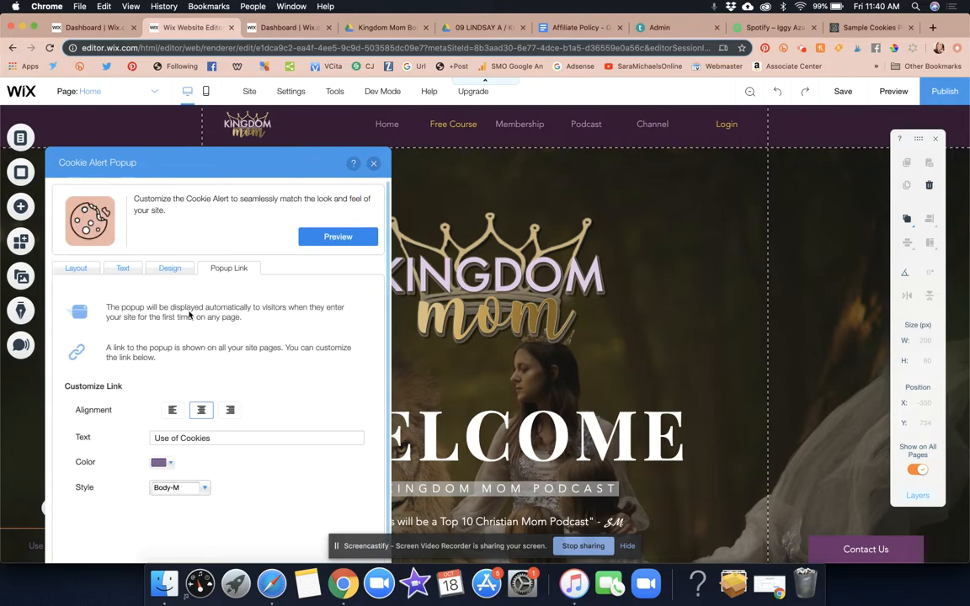
Step: Recheck the Cookie Alert's text settings, close them, and view the home page in site preview
left_click(123, 266)
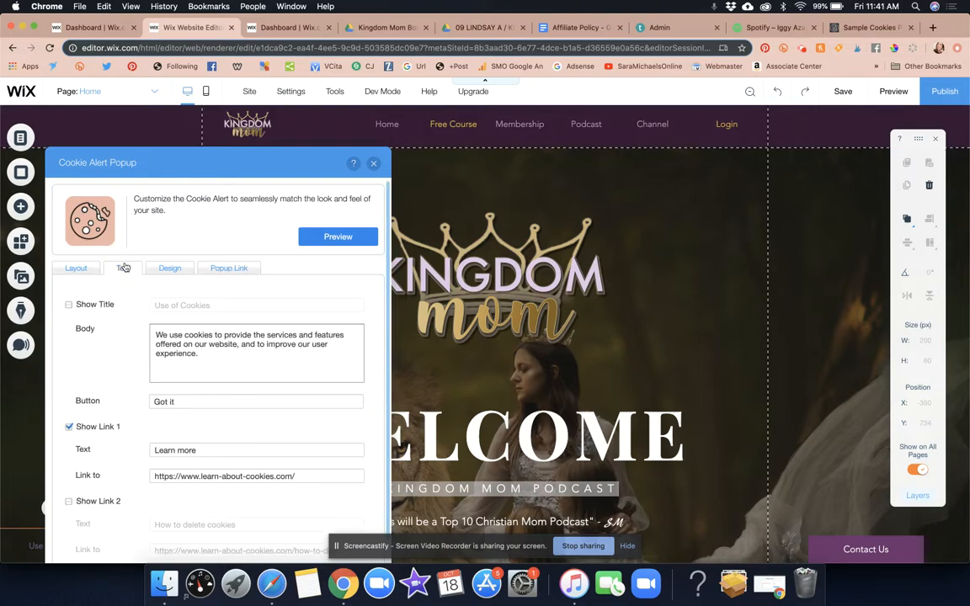
left_click(373, 163)
left_click(895, 92)
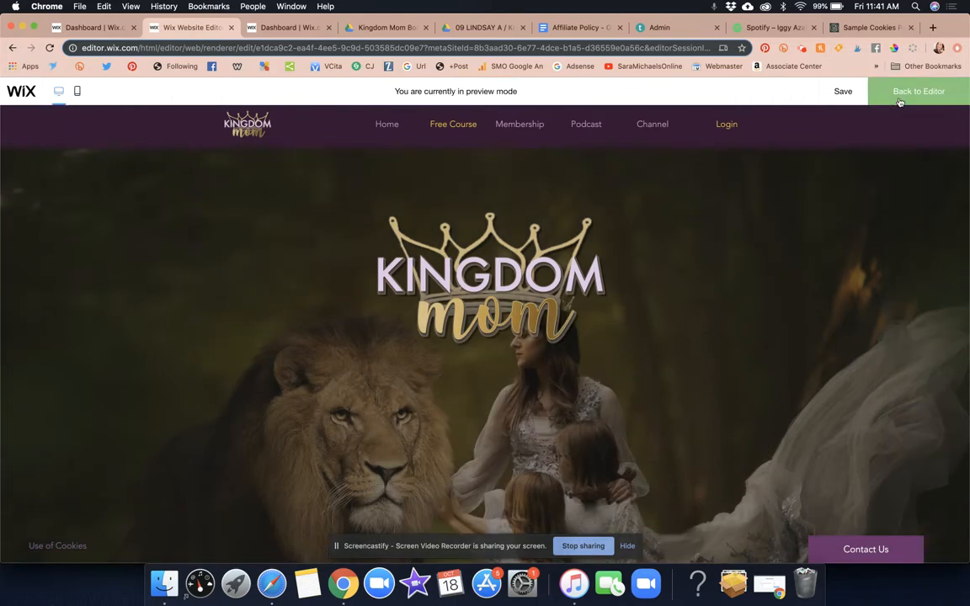
scroll(727, 358, "down", 5)
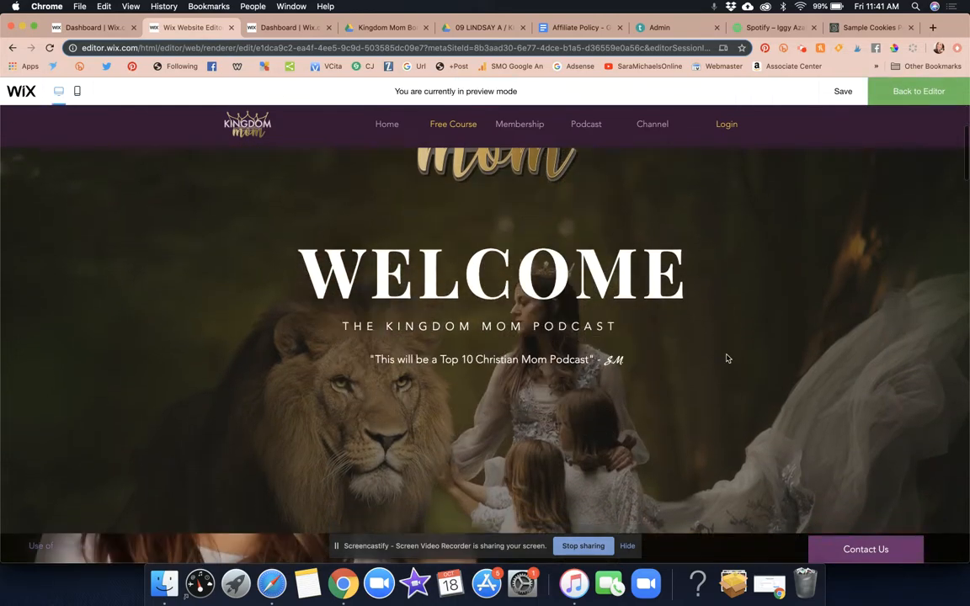
scroll(727, 358, "up", 5)
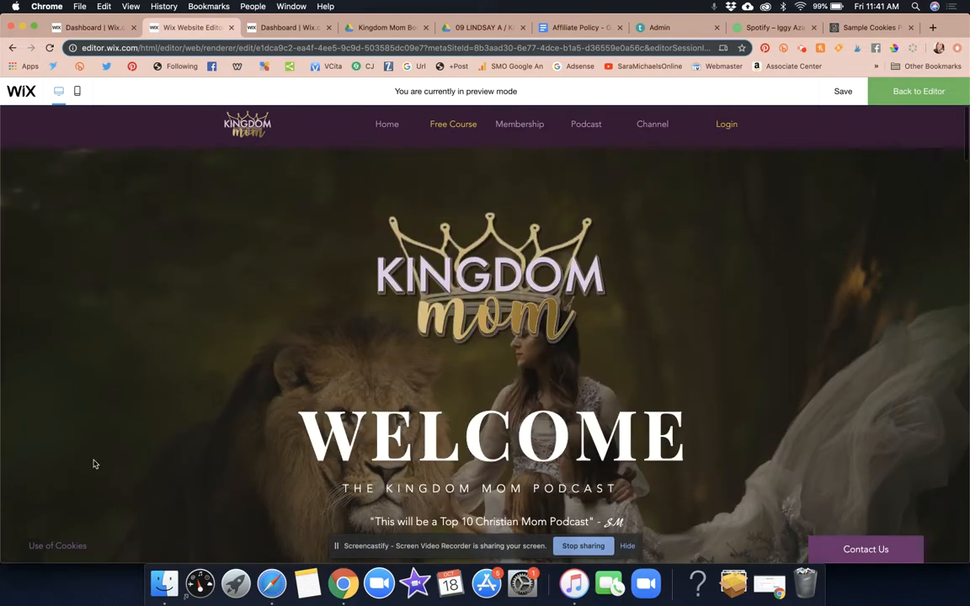
Step: Test the "Use of Cookies" link in the preview, read the cookie message, and dismiss it with "Got it"
left_click(73, 549)
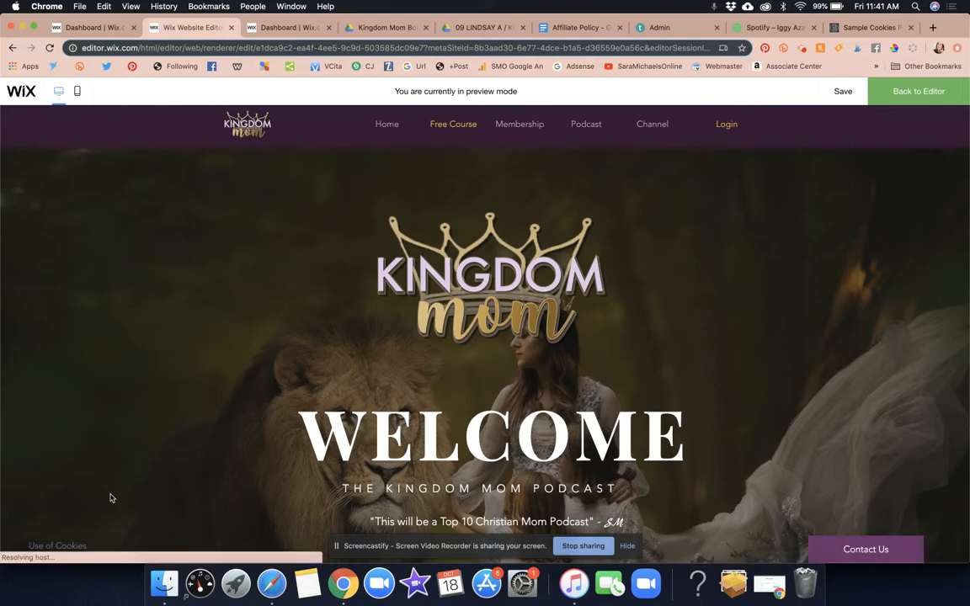
scroll(402, 431, "down", 5)
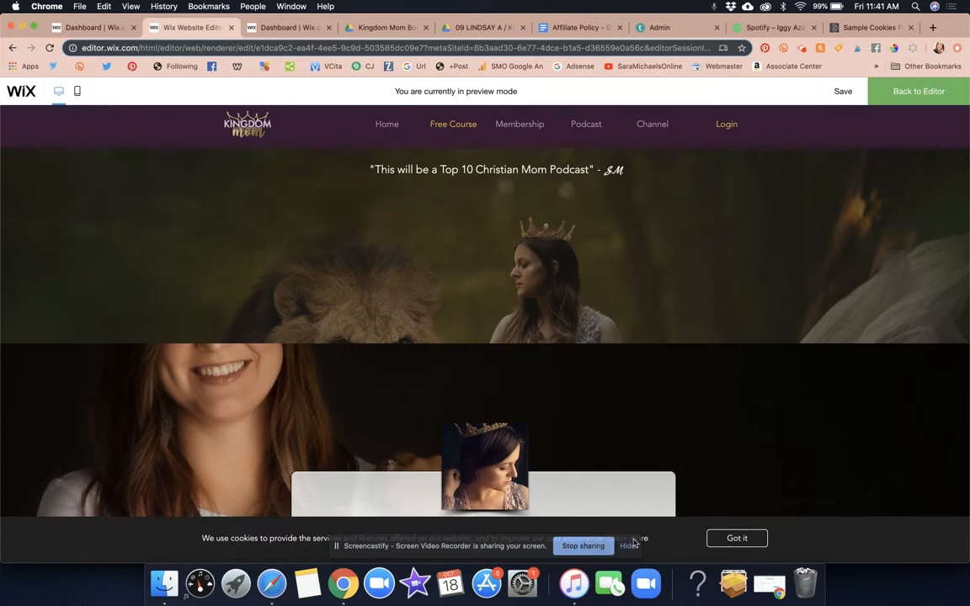
scroll(692, 548, "down", 2)
left_click_drag(264, 530, 263, 515)
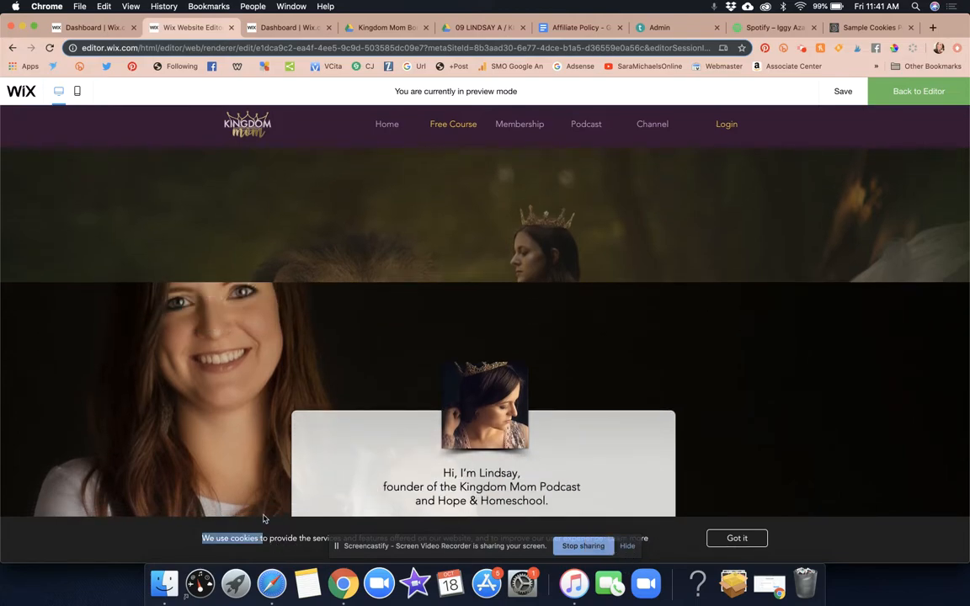
left_click(266, 509)
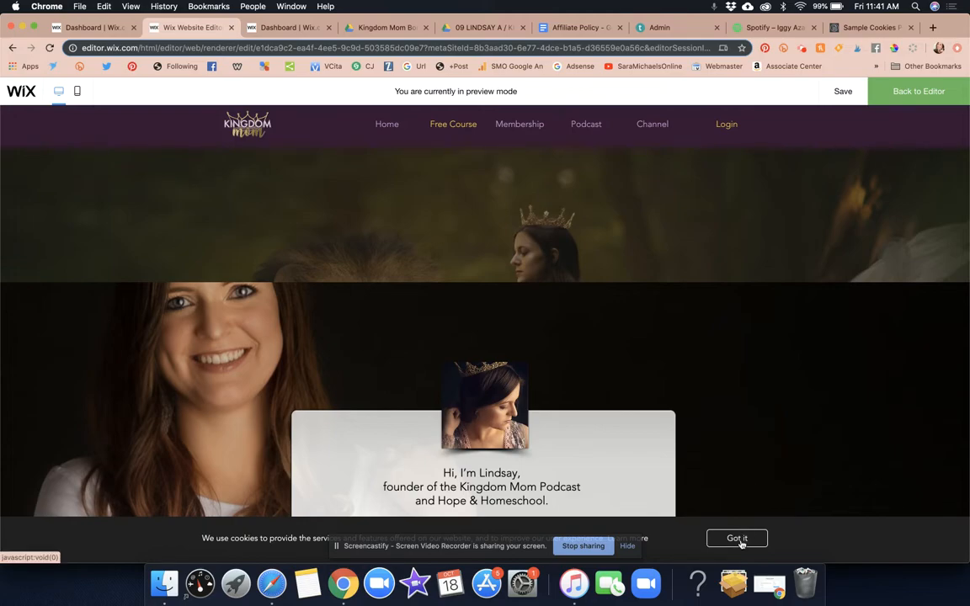
left_click(737, 539)
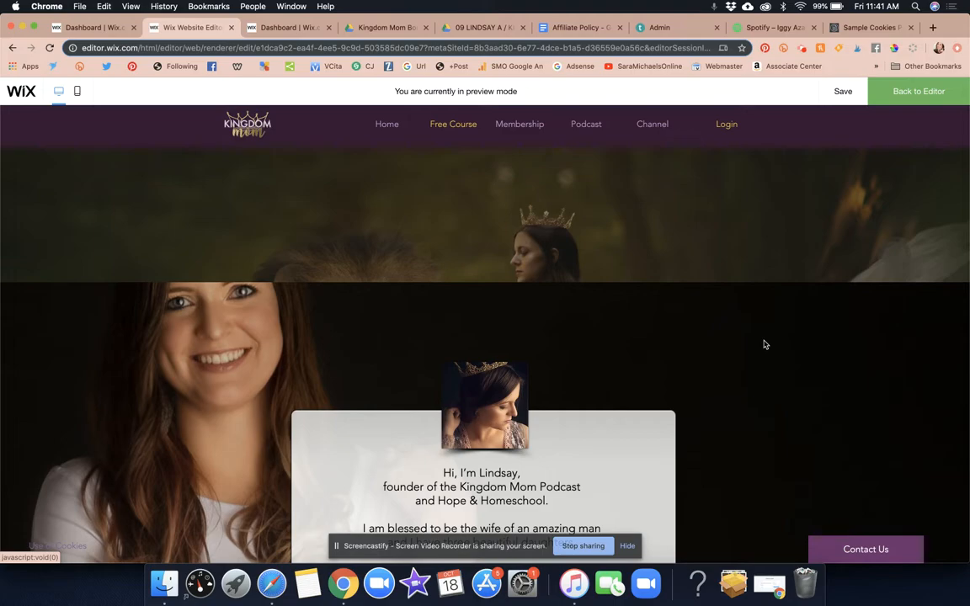
Step: Return to the editor and select the "Use of Cookies" link to check how it stays in place along the home page
scroll(764, 344, "up", 1)
left_click(899, 101)
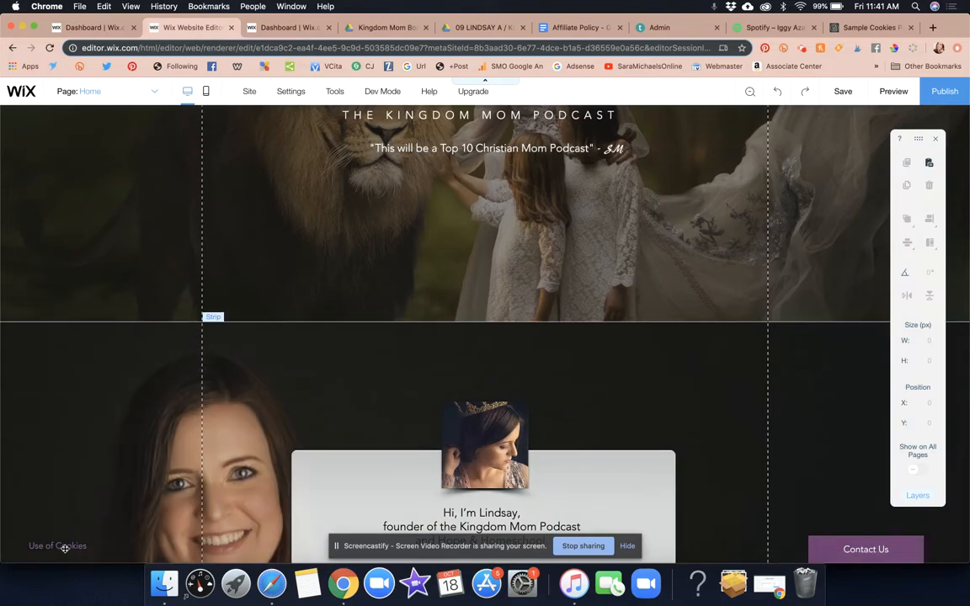
left_click(63, 547)
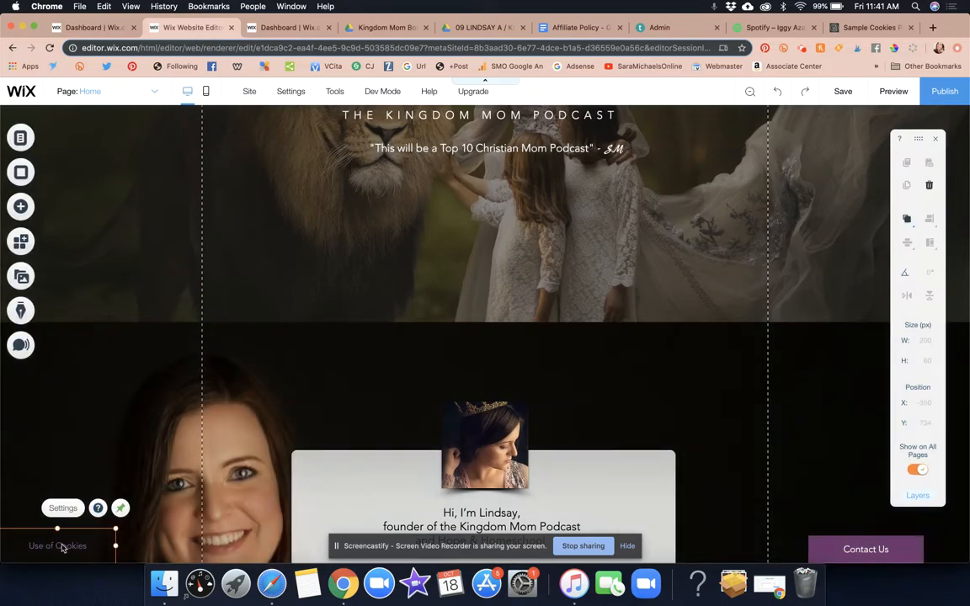
left_click(109, 420)
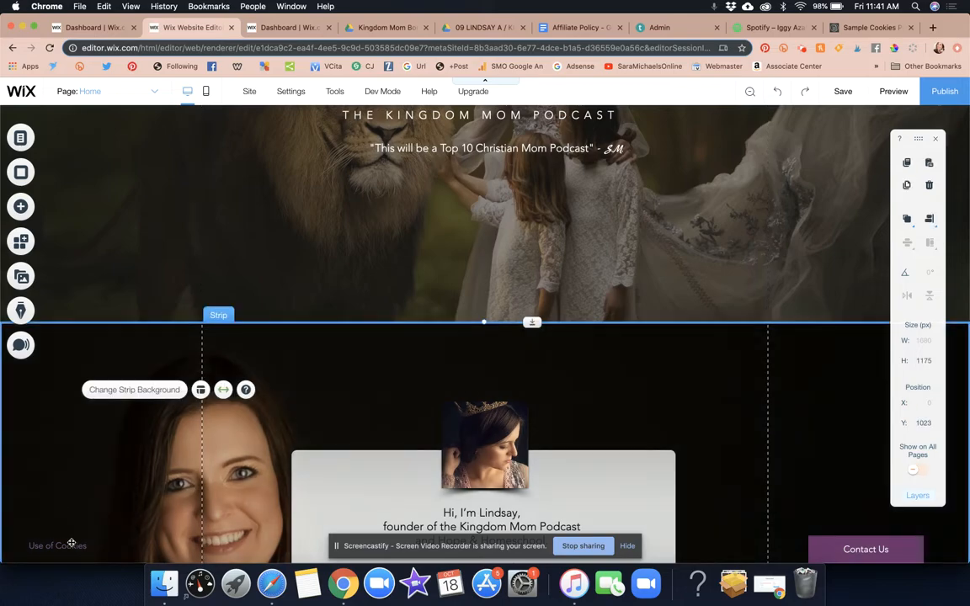
left_click(72, 546)
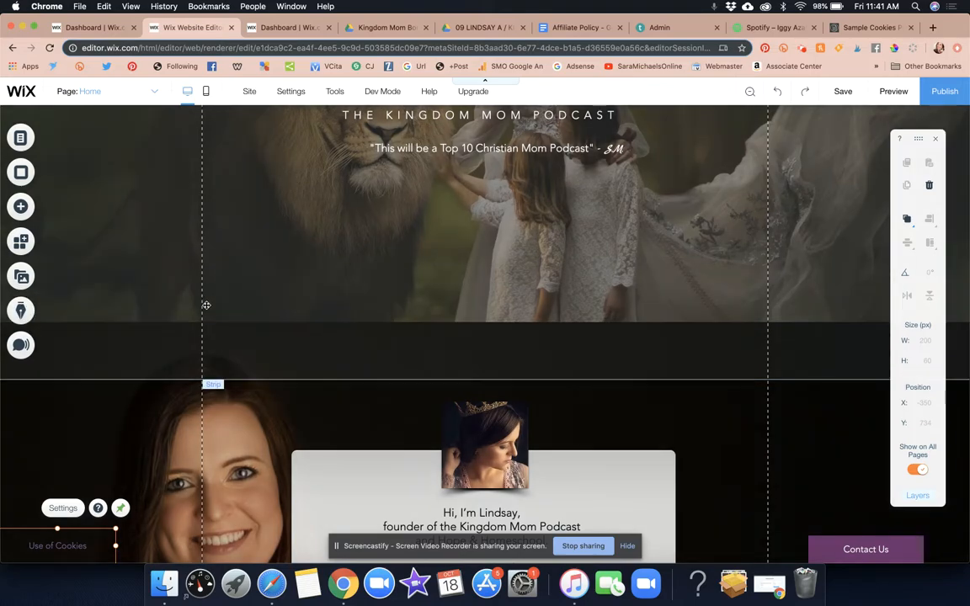
scroll(95, 313, "down", 10)
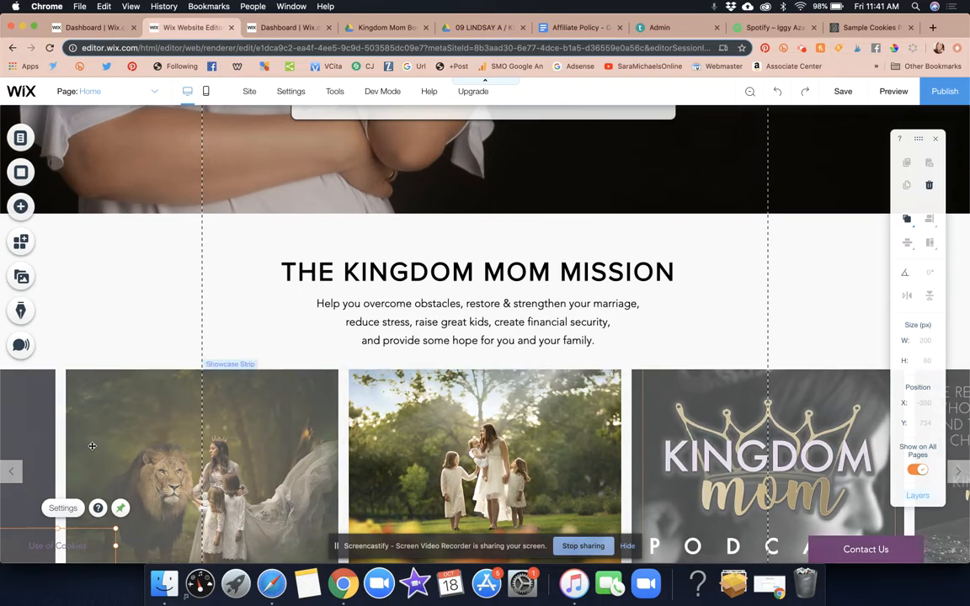
Step: Look at the available pin positions in the "Use of Cookies" link's Pin Settings and close them
right_click(68, 546)
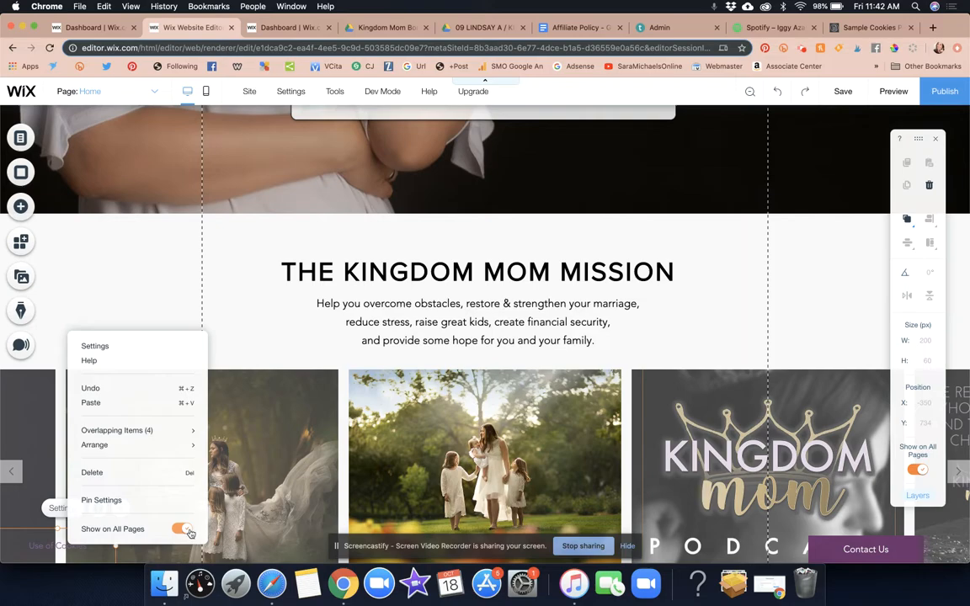
left_click(101, 501)
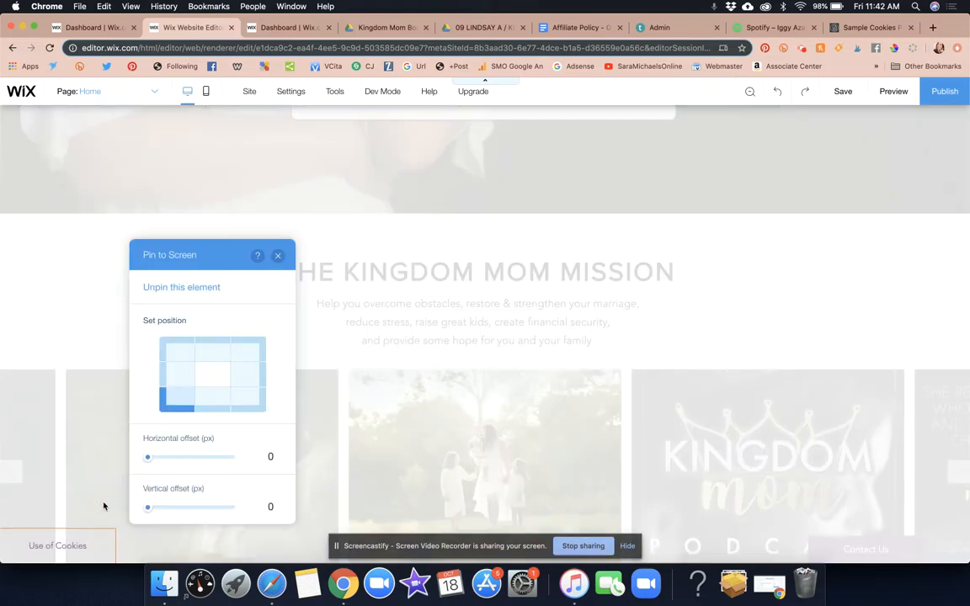
left_click(176, 349)
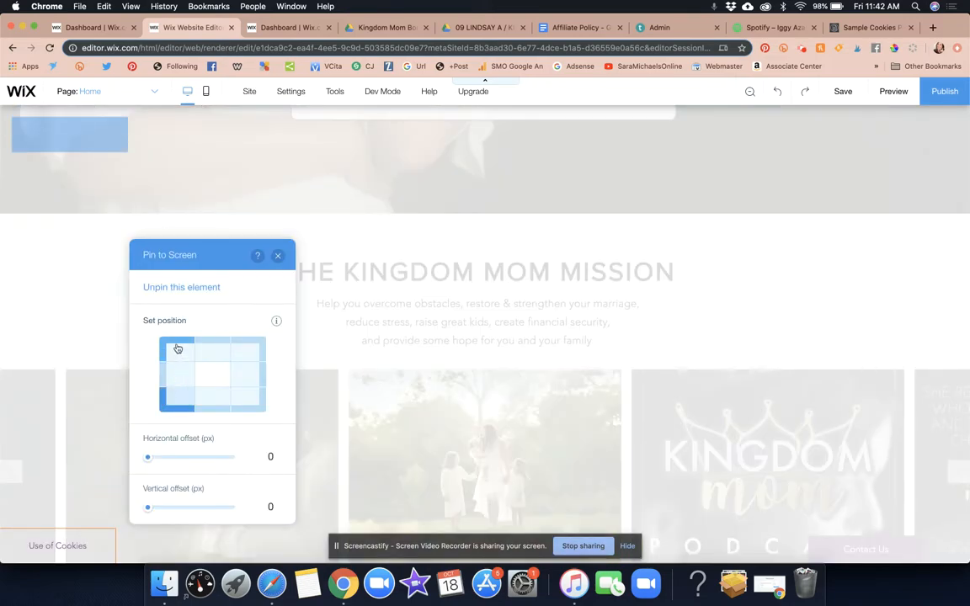
left_click(176, 375)
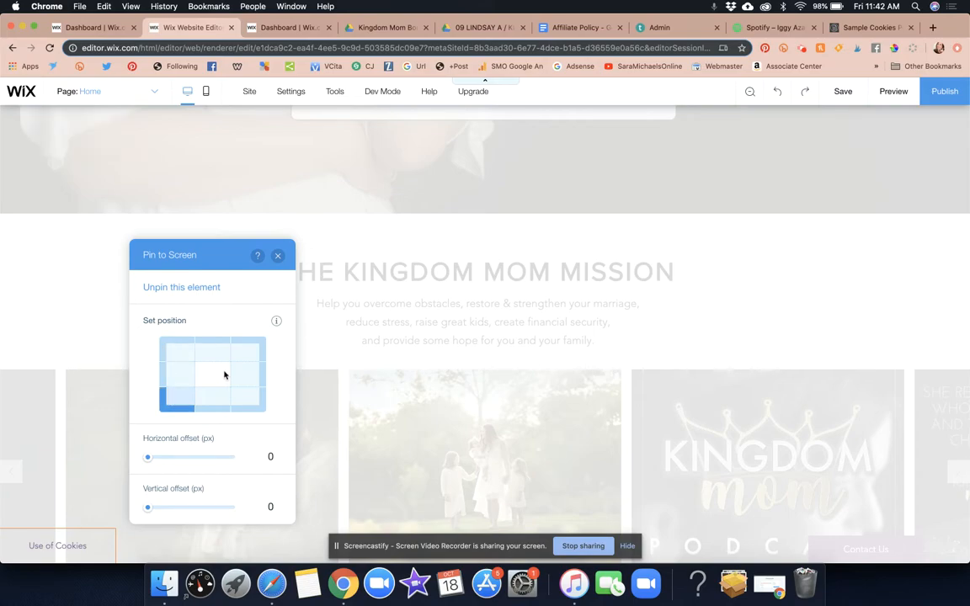
left_click(213, 402)
left_click(277, 255)
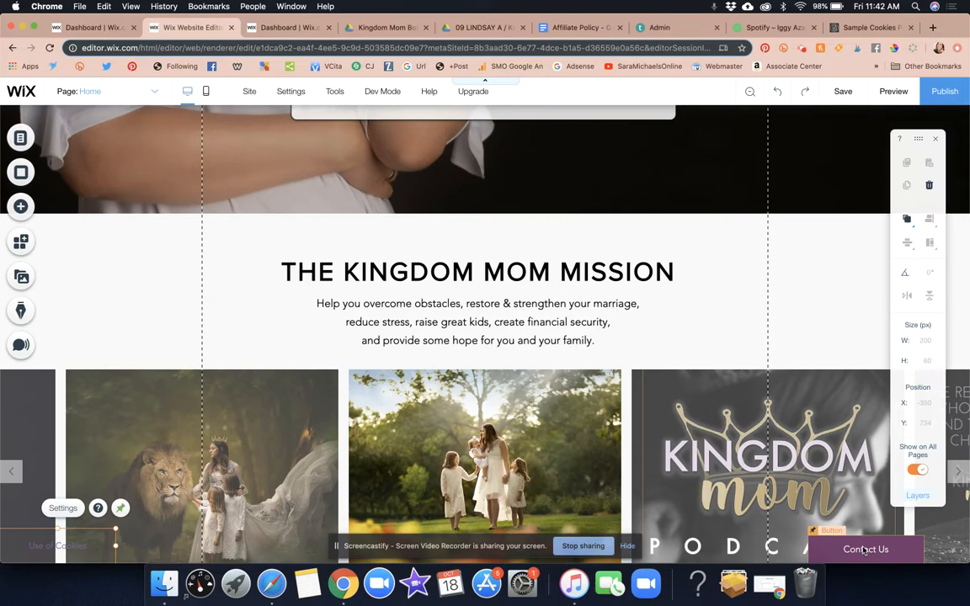
Step: Publish the site and open kingdommompodcast.com/home in a new browser tab
left_click(944, 92)
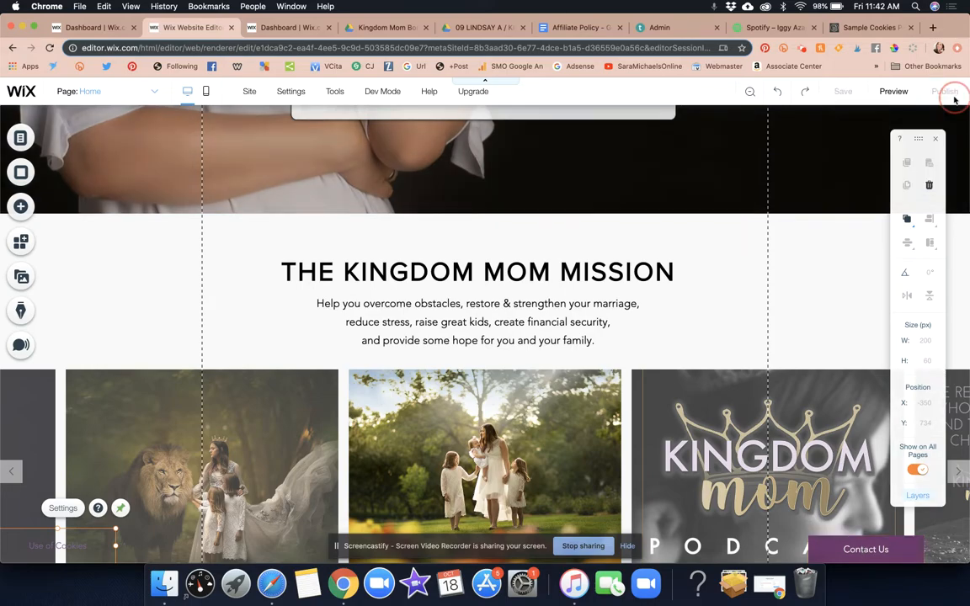
left_click(666, 462)
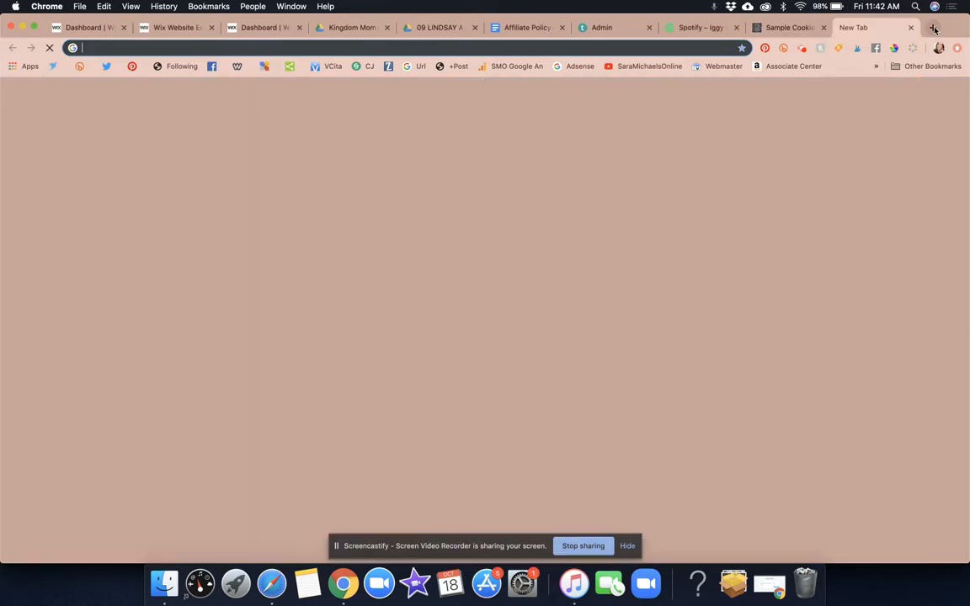
left_click(933, 28)
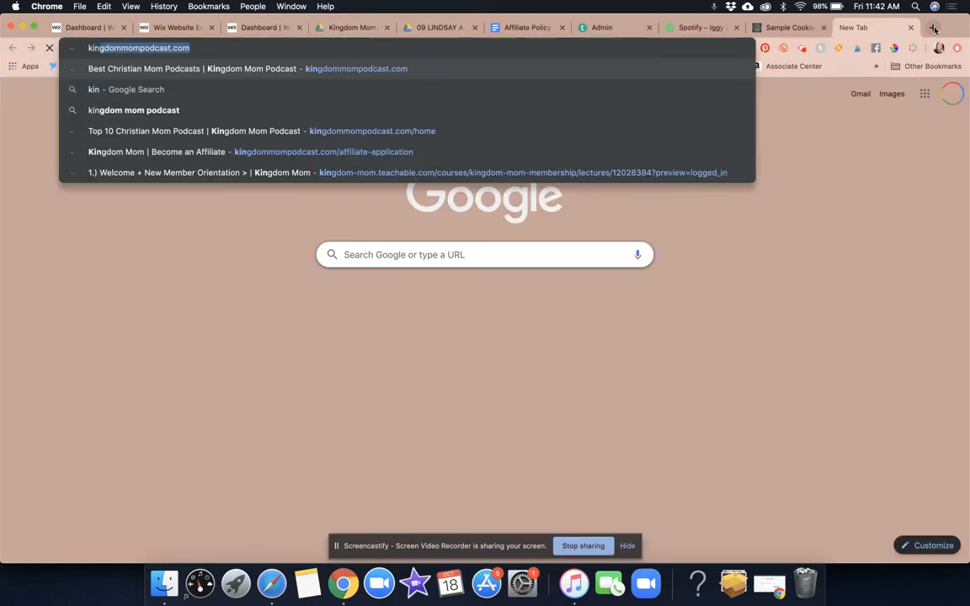
type("kingdommompo")
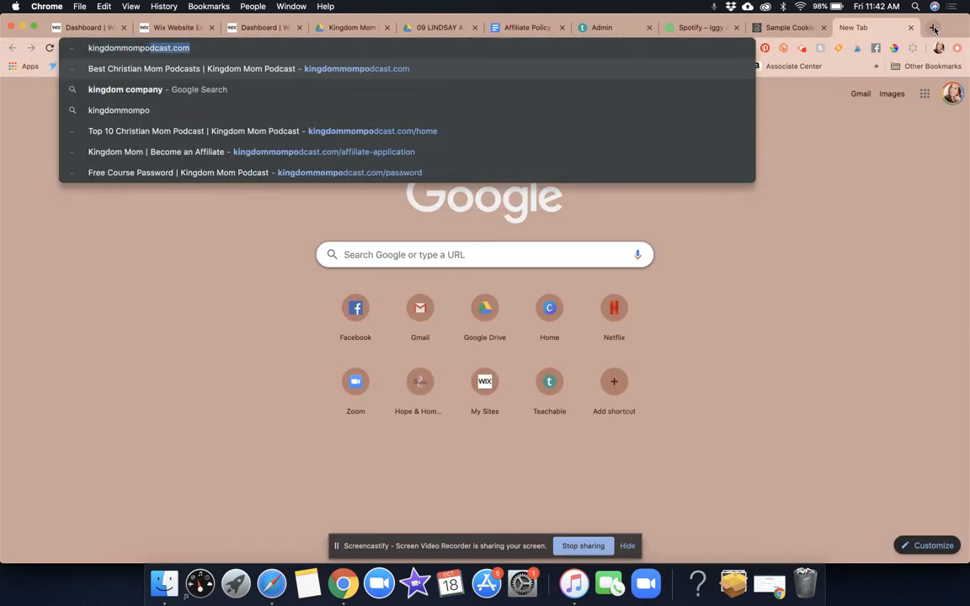
type("dcast.com/home")
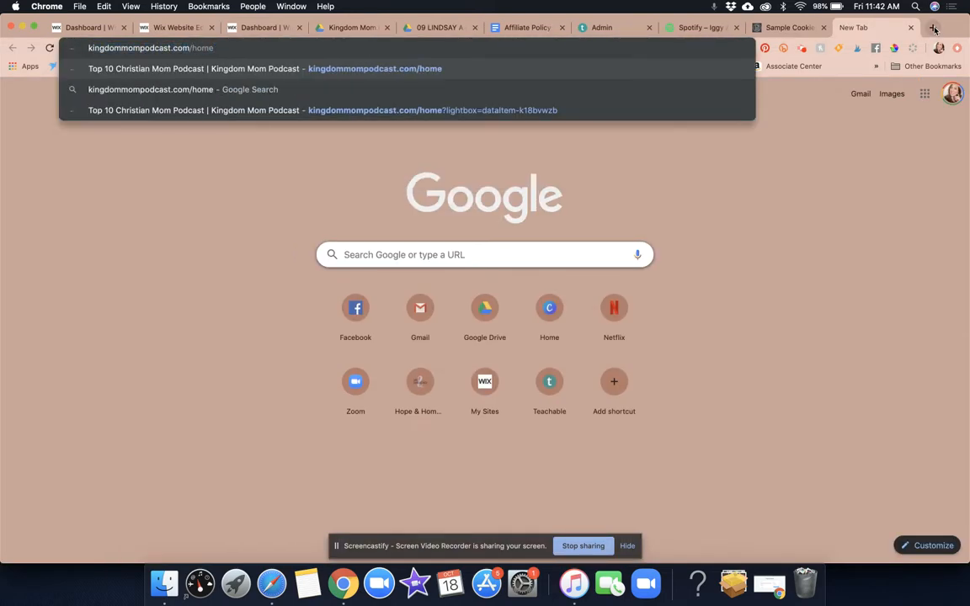
key("Return")
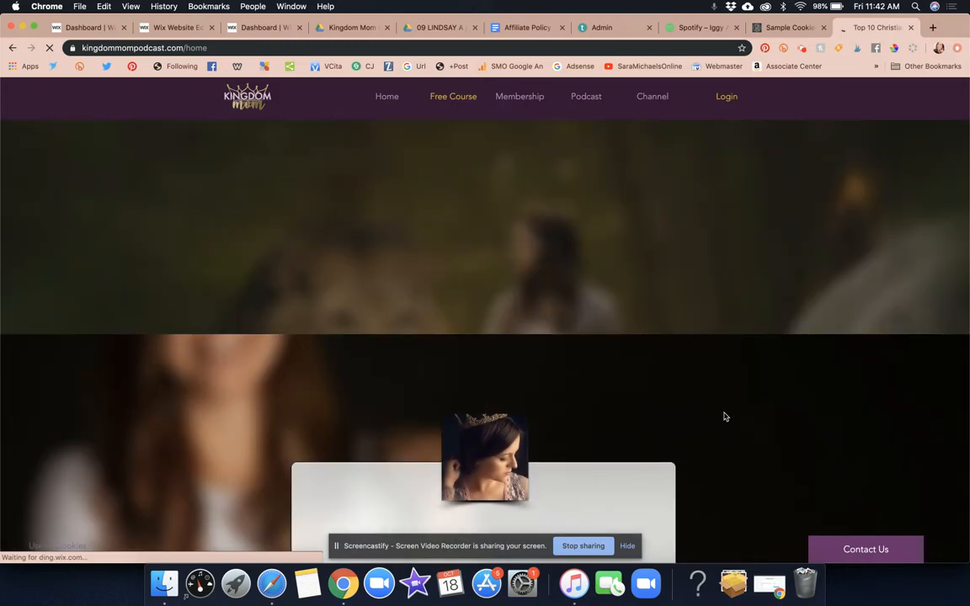
Step: Check the cookie alert on the live home page, accept it with "Got it", and look over the page without the bar
scroll(724, 417, "down", 10)
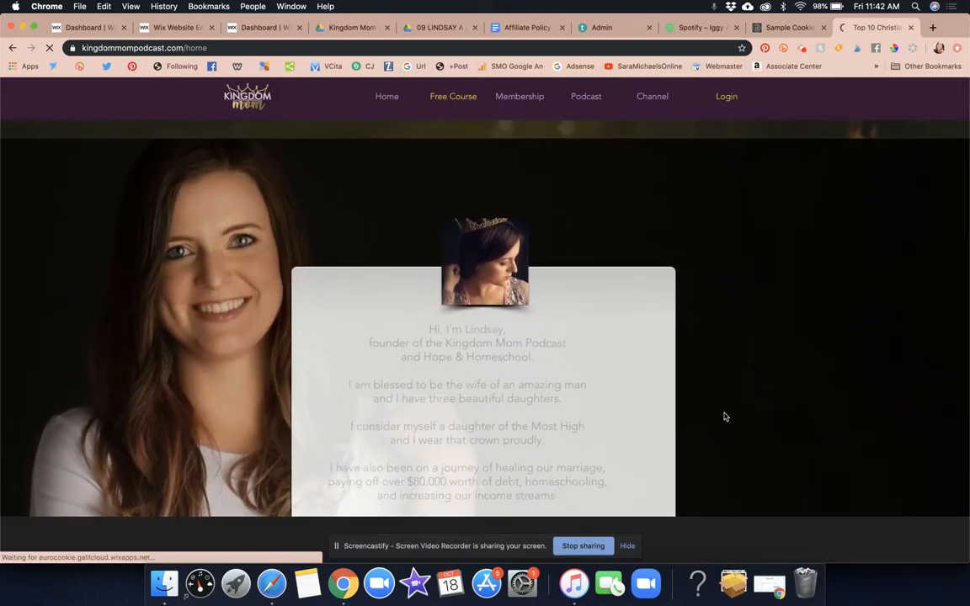
scroll(724, 417, "down", 5)
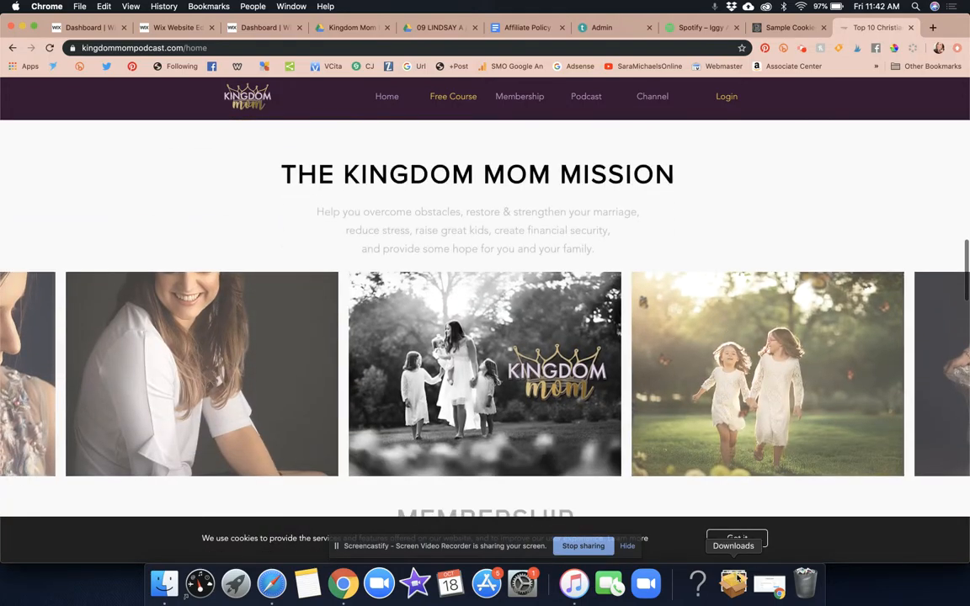
scroll(741, 546, "down", 3)
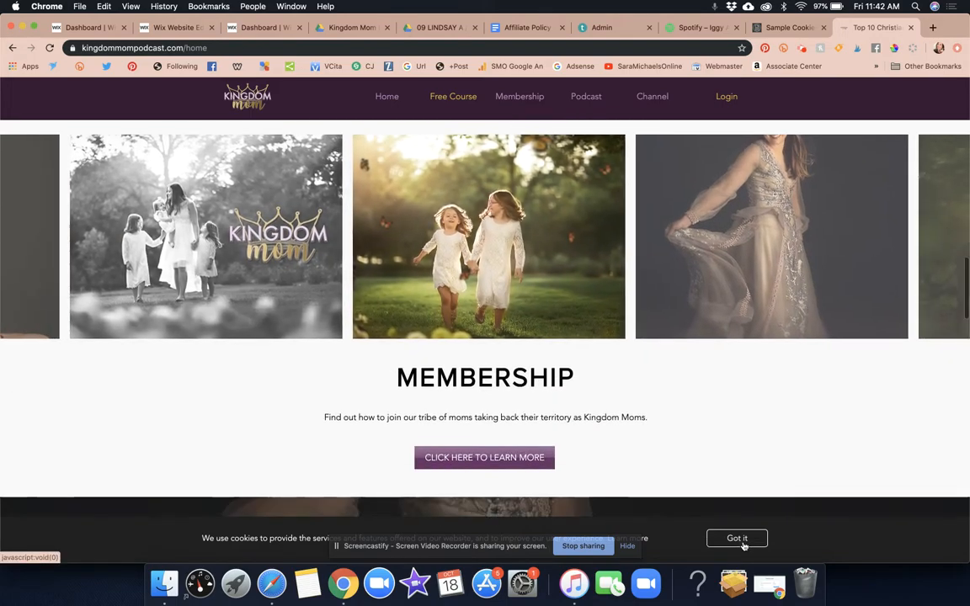
left_click(738, 538)
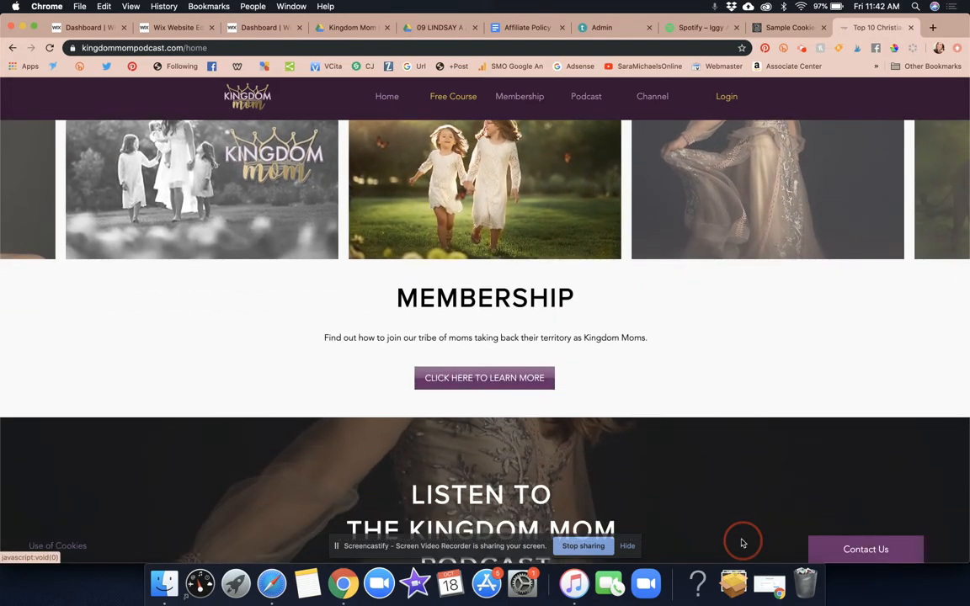
scroll(728, 452, "down", 3)
scroll(727, 456, "up", 15)
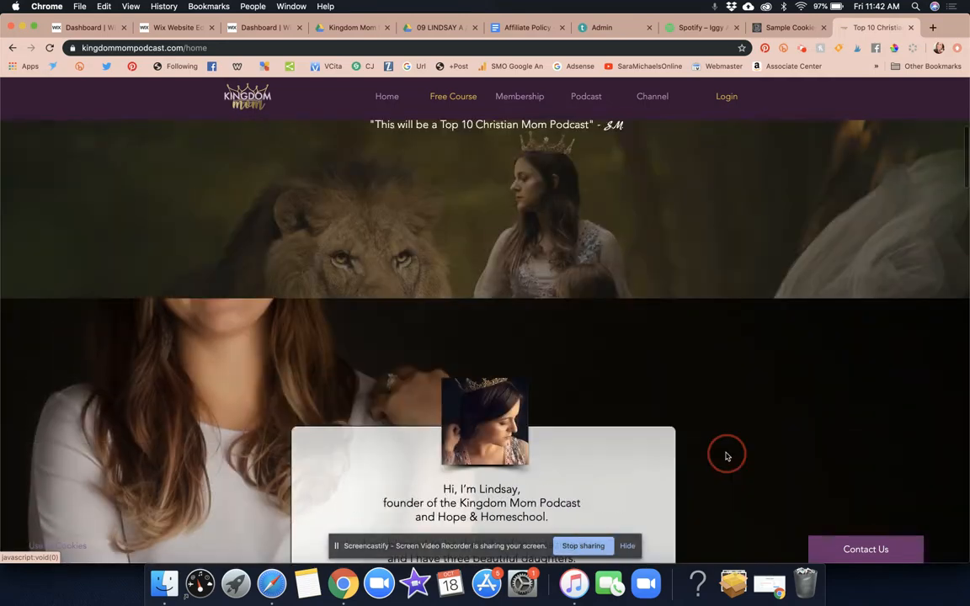